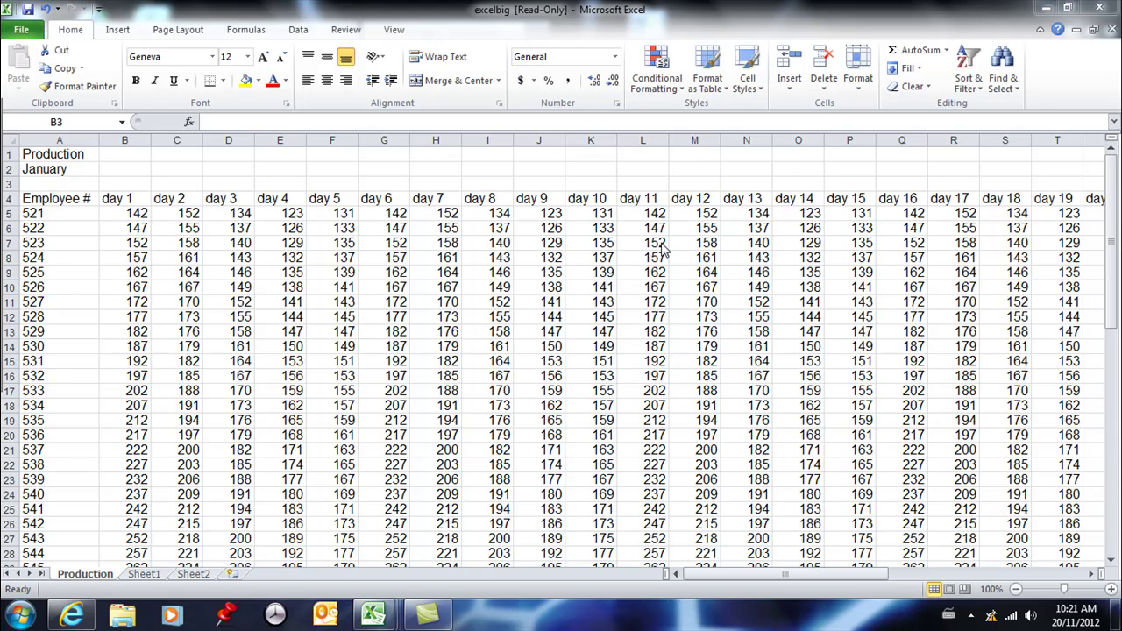
Step: Look over the Production worksheet's employee rows and day columns beyond the first screen
scroll(342, 194, down, 3)
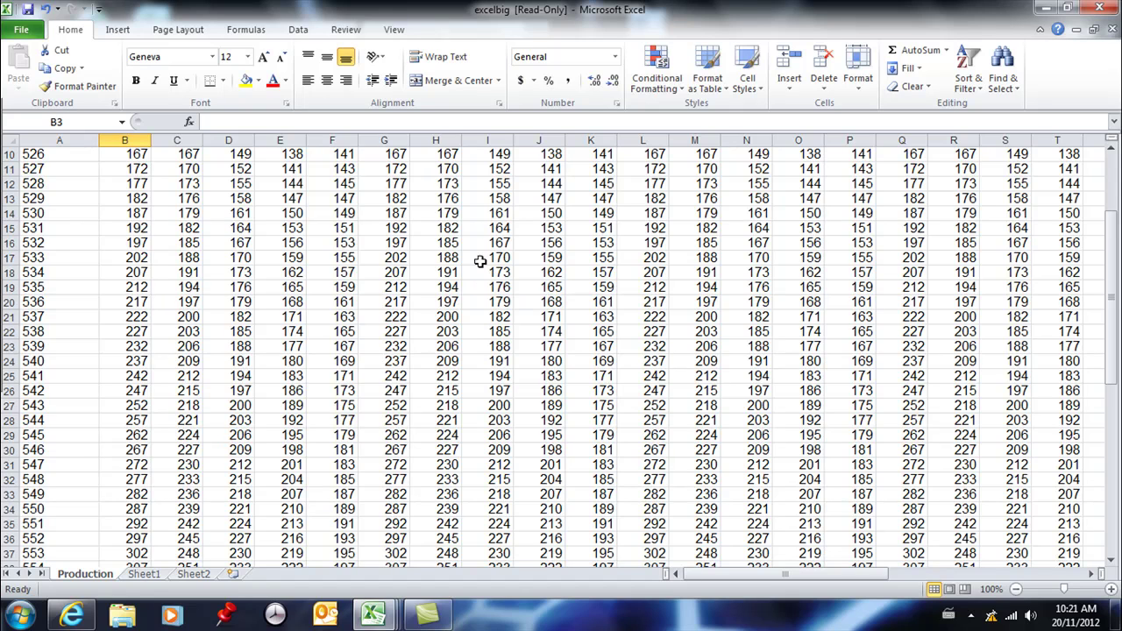
scroll(508, 246, up, 3)
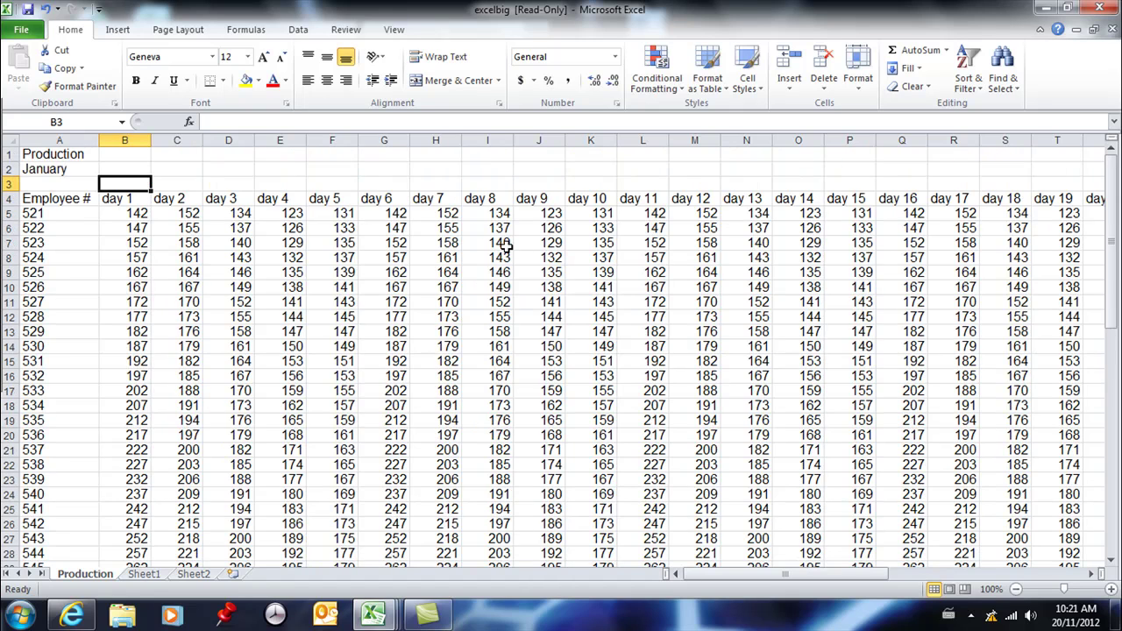
scroll(506, 245, down, 2)
drag(771, 570, 803, 575)
mouse_move(10, 169)
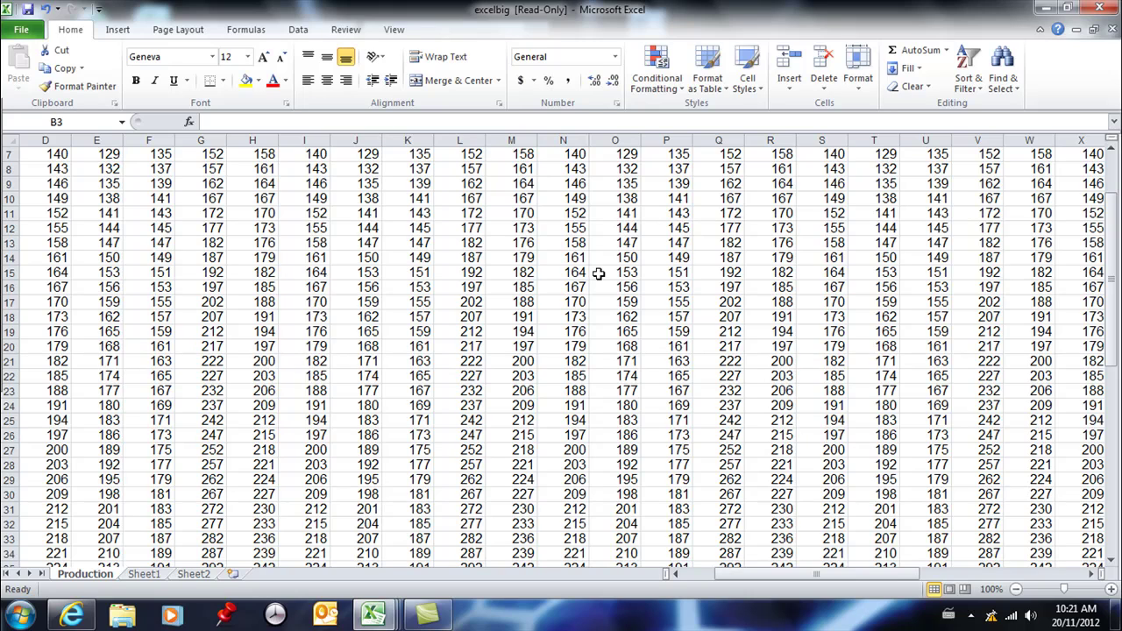
drag(813, 579, 759, 586)
scroll(685, 515, up, 2)
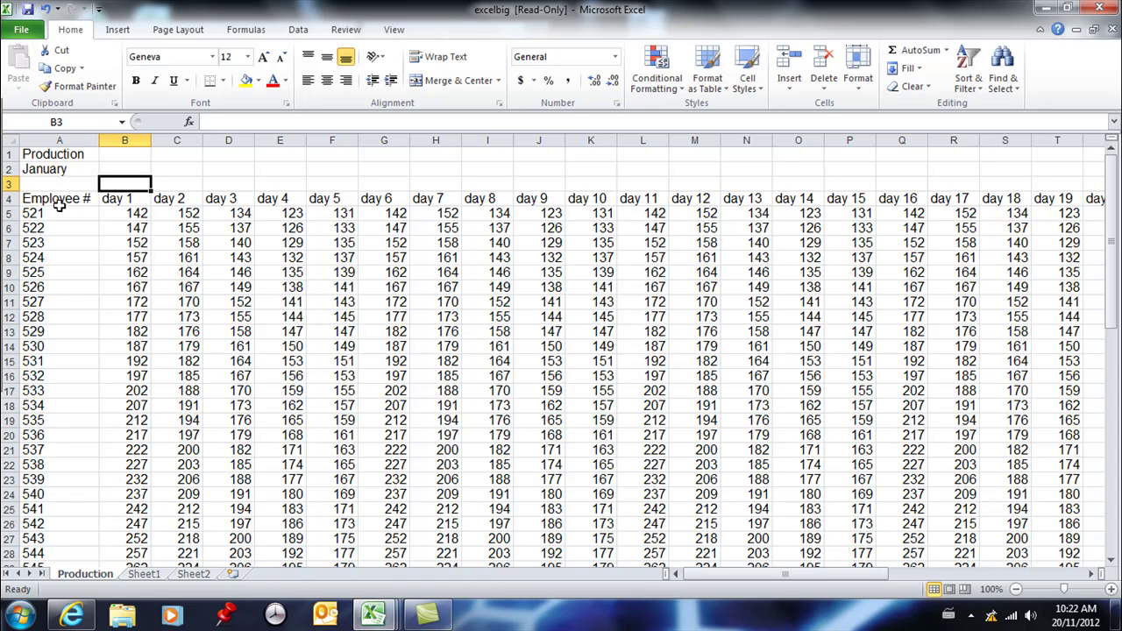
Step: Freeze rows 1 to 4 of the Production sheet, using row 5 as the selection for Freeze Panes
click(10, 213)
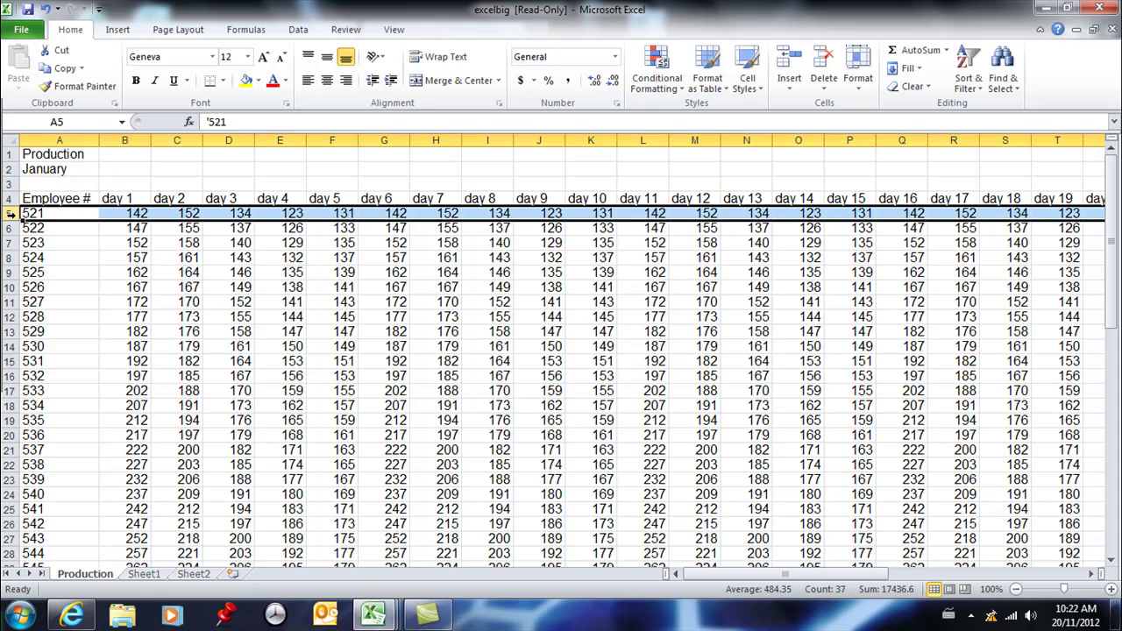
click(392, 32)
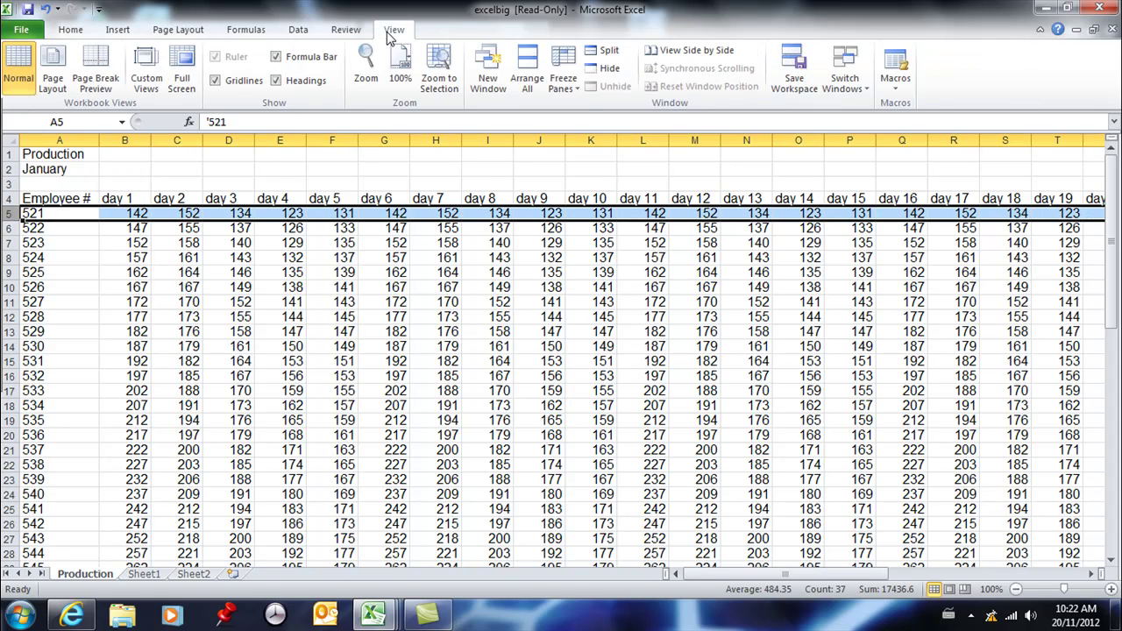
click(575, 90)
click(594, 112)
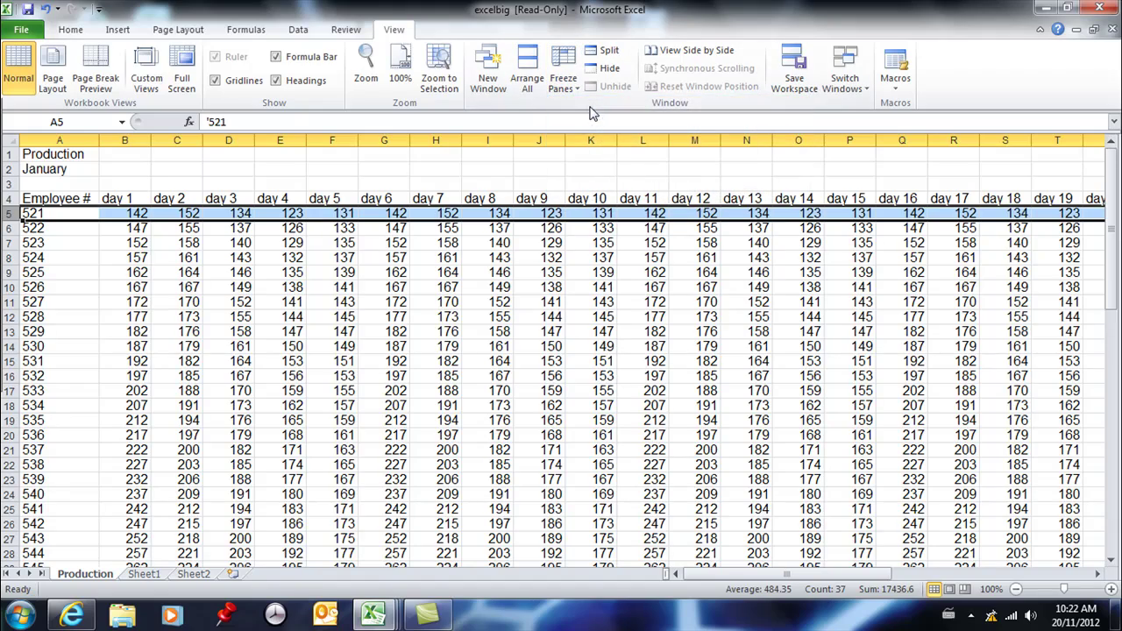
Step: Examine how the frozen header rows behave when viewing the lower employee rows and the later day columns
scroll(578, 368, down, 5)
scroll(572, 366, down, 10)
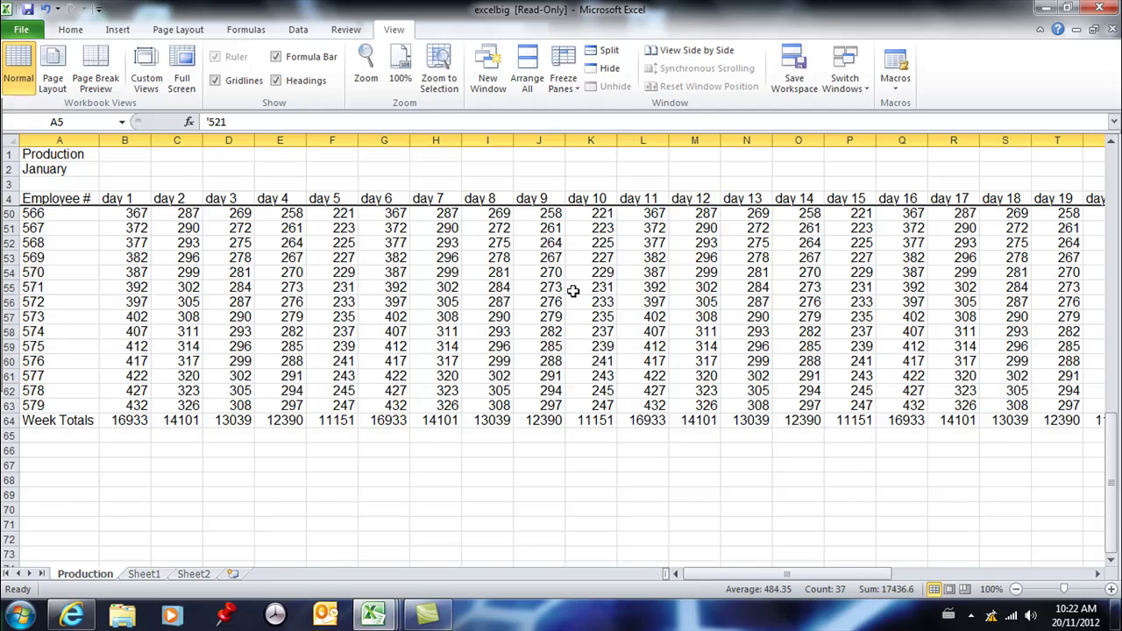
scroll(575, 290, up, 15)
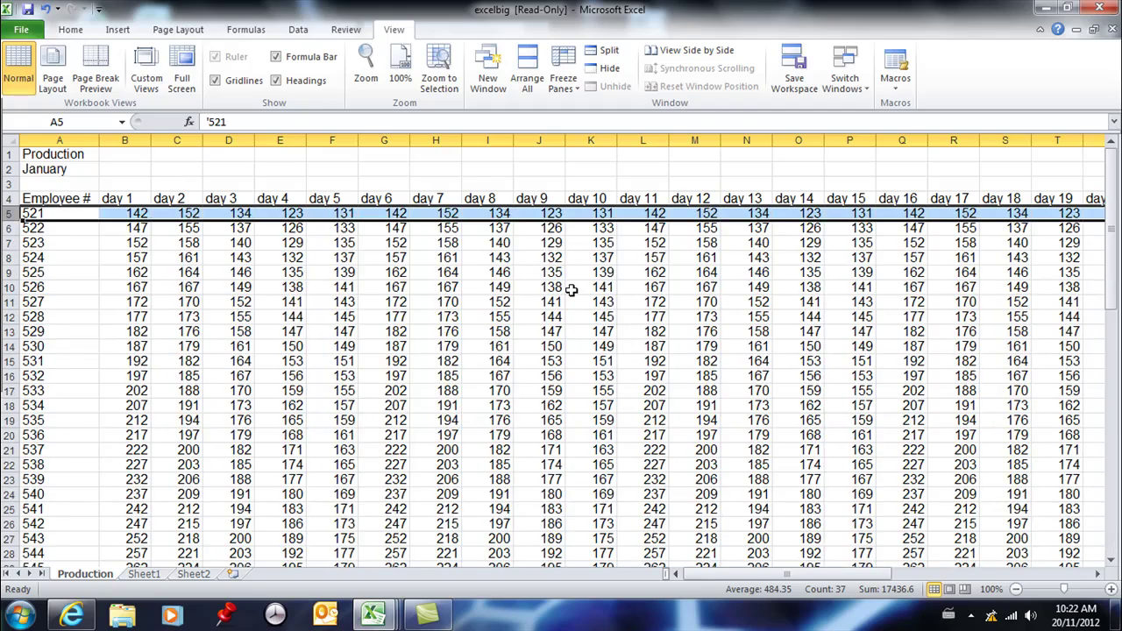
scroll(571, 291, down, 12)
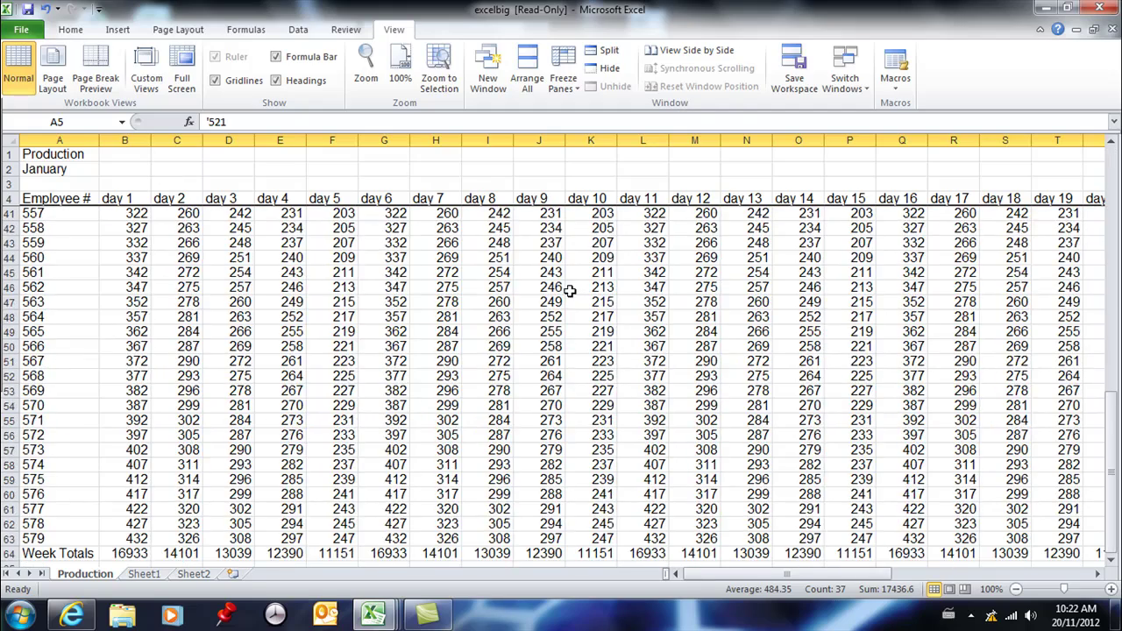
scroll(570, 291, down, 2)
scroll(570, 290, up, 4)
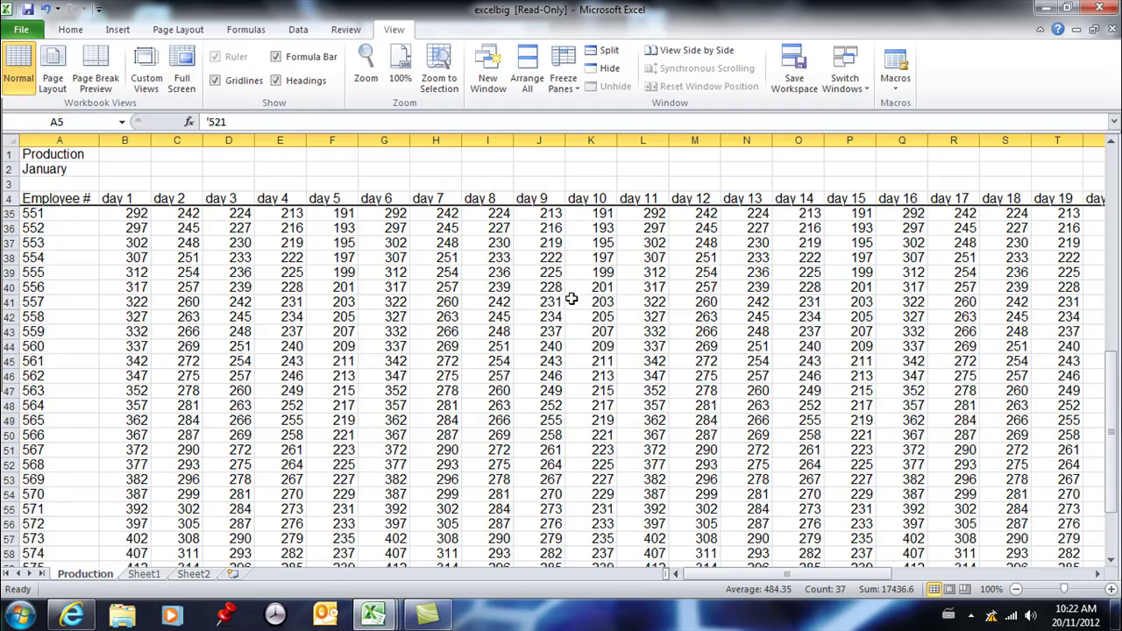
drag(740, 574, 771, 573)
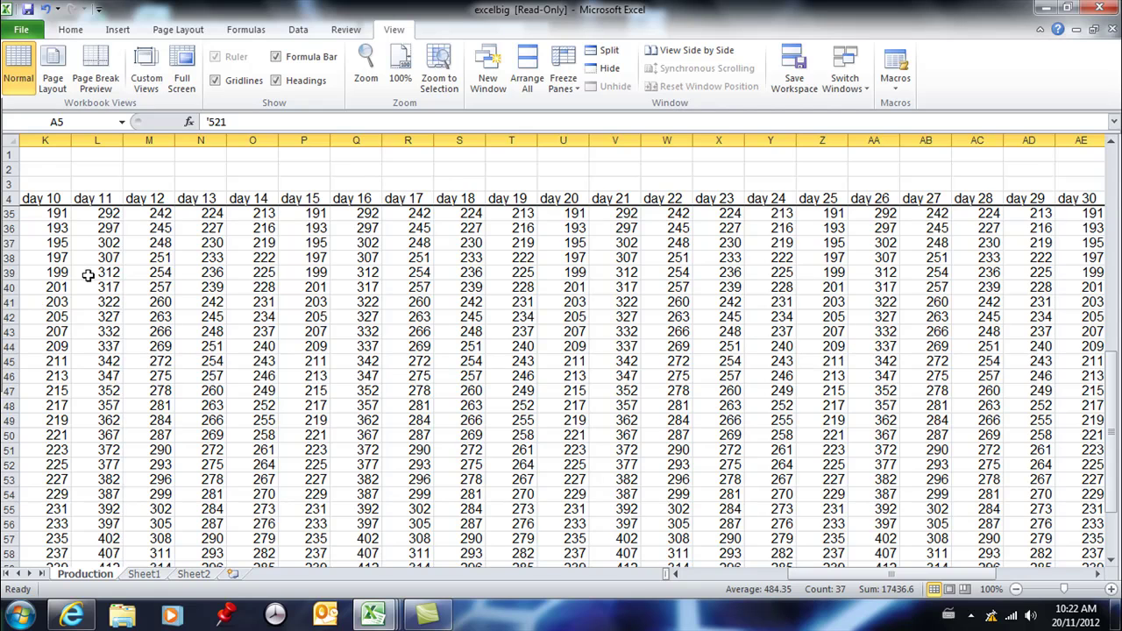
drag(824, 574, 792, 575)
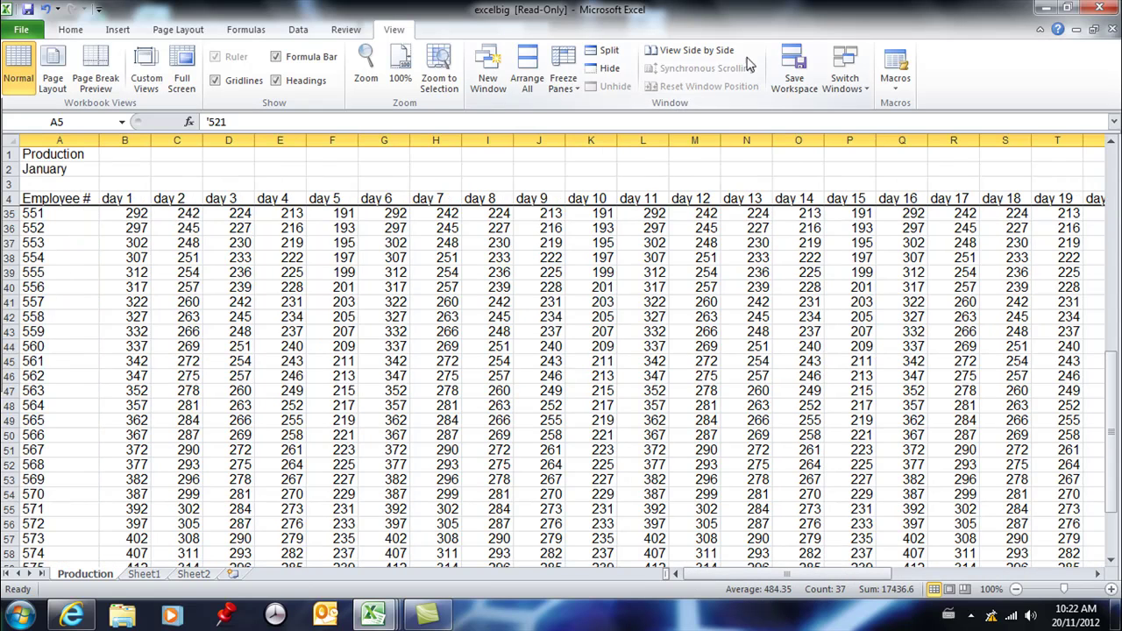
Step: Unfreeze the header rows and freeze column A with the employee numbers instead
click(570, 86)
click(602, 107)
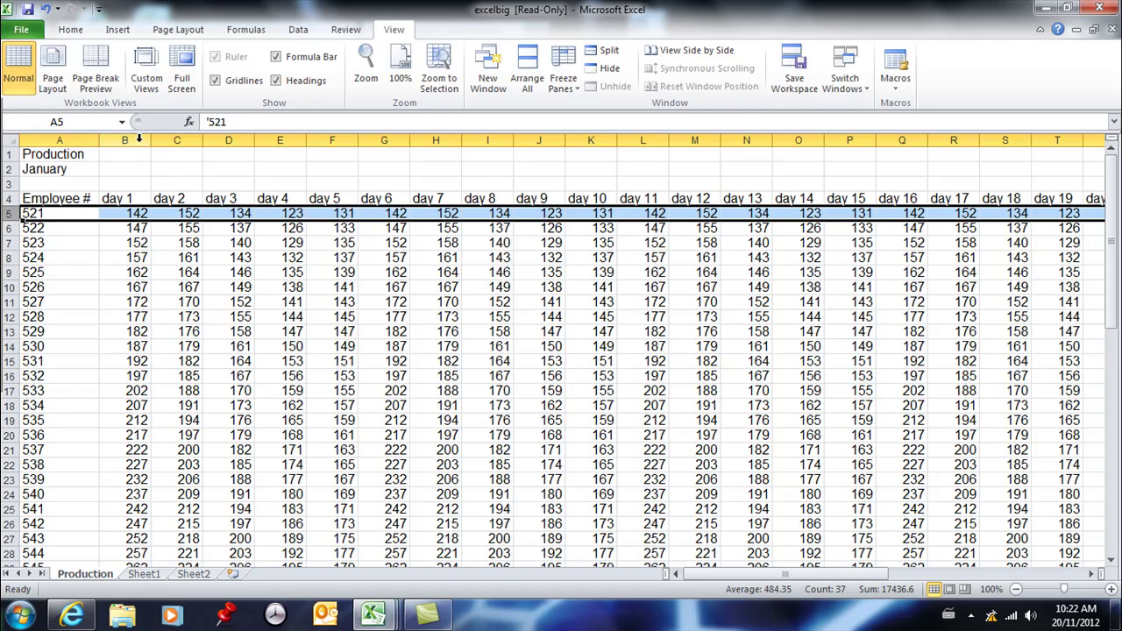
click(138, 140)
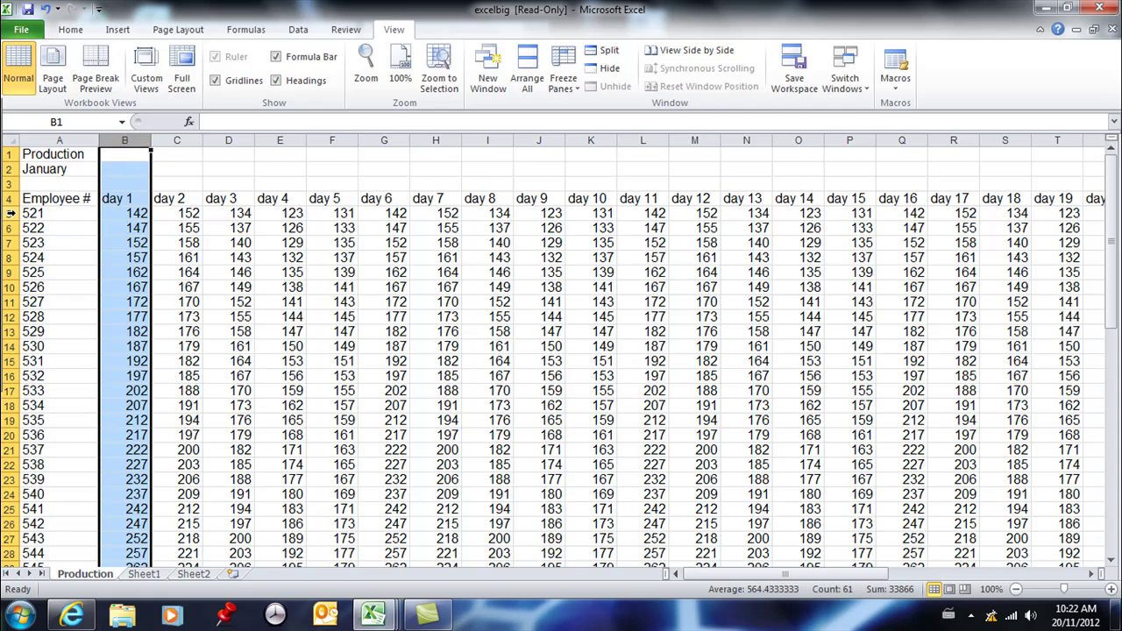
click(10, 213)
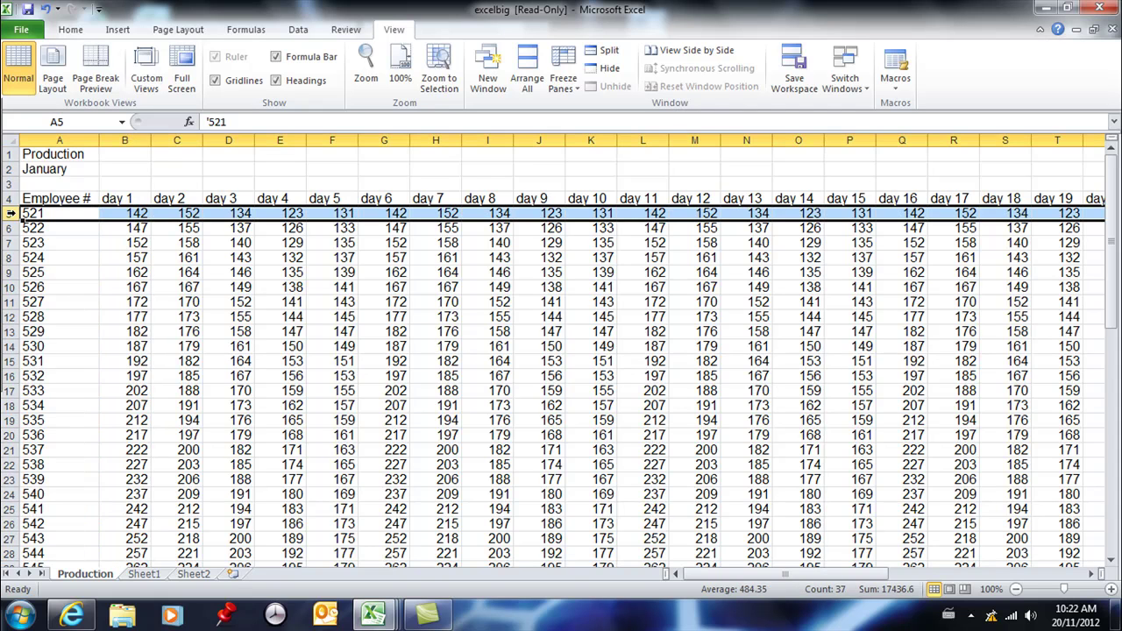
click(123, 140)
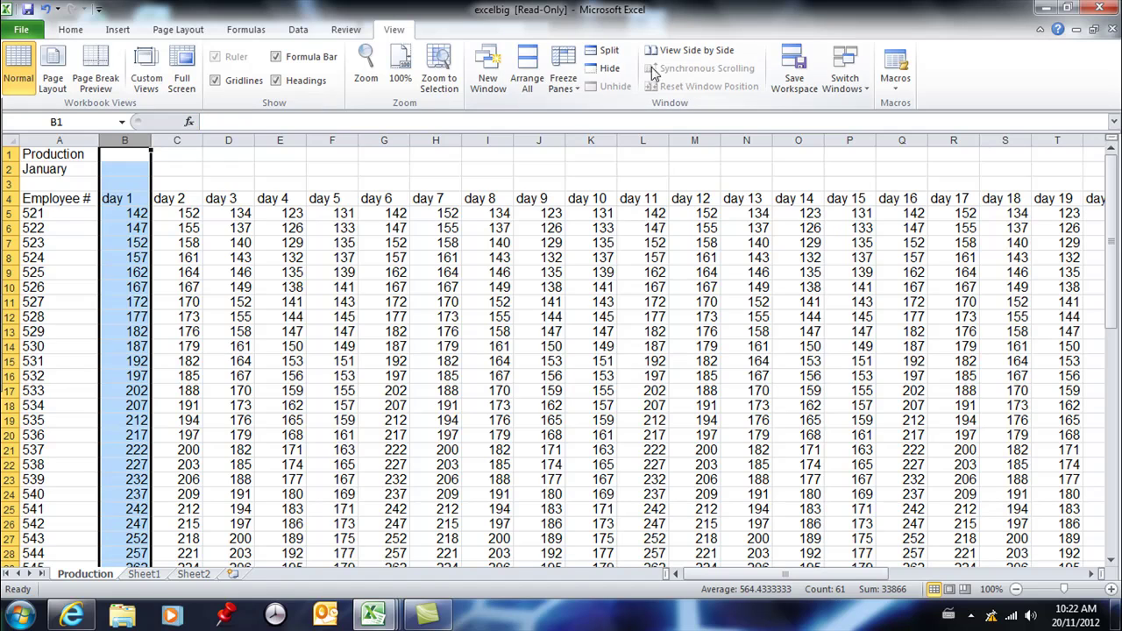
click(563, 88)
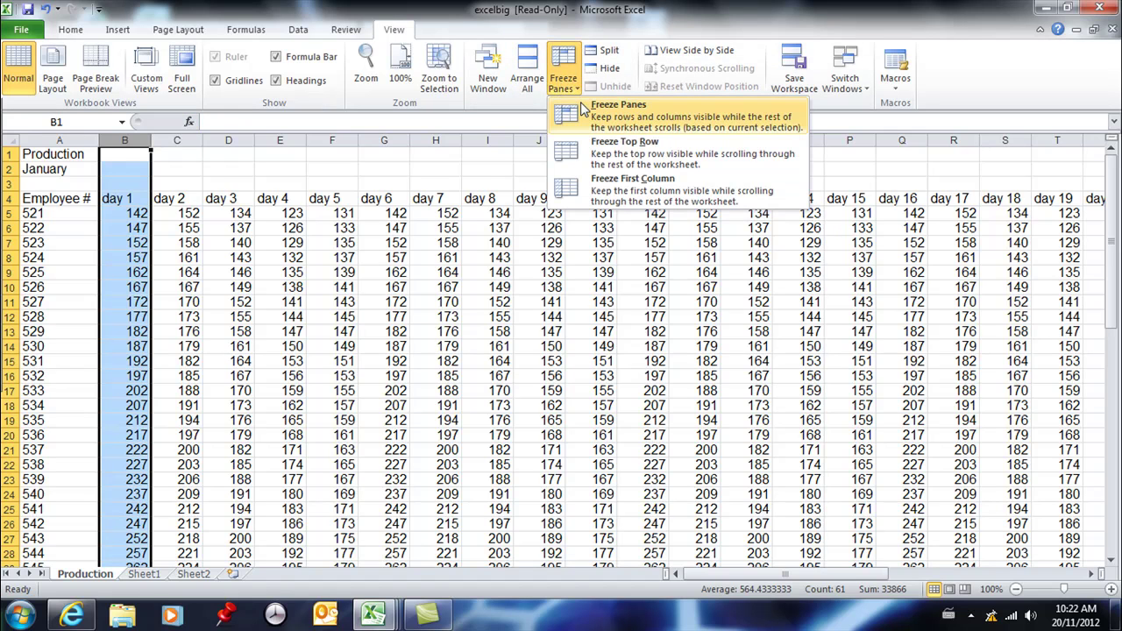
click(566, 176)
click(396, 243)
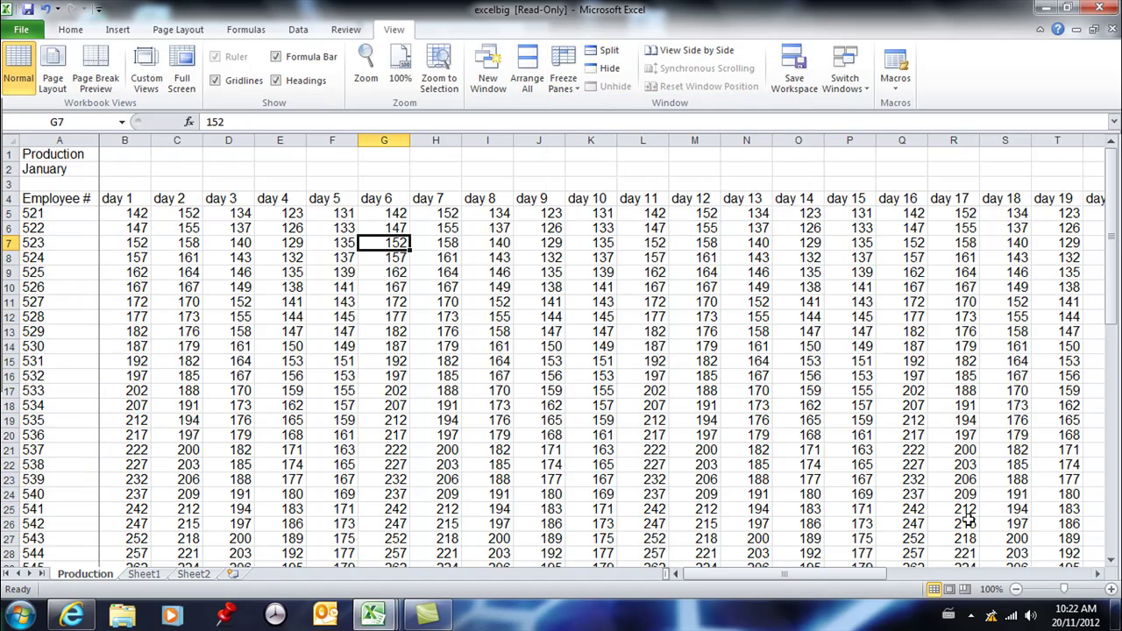
Step: Check the frozen employee column against the later days and lower rows, and unfreeze the panes
drag(880, 576, 982, 588)
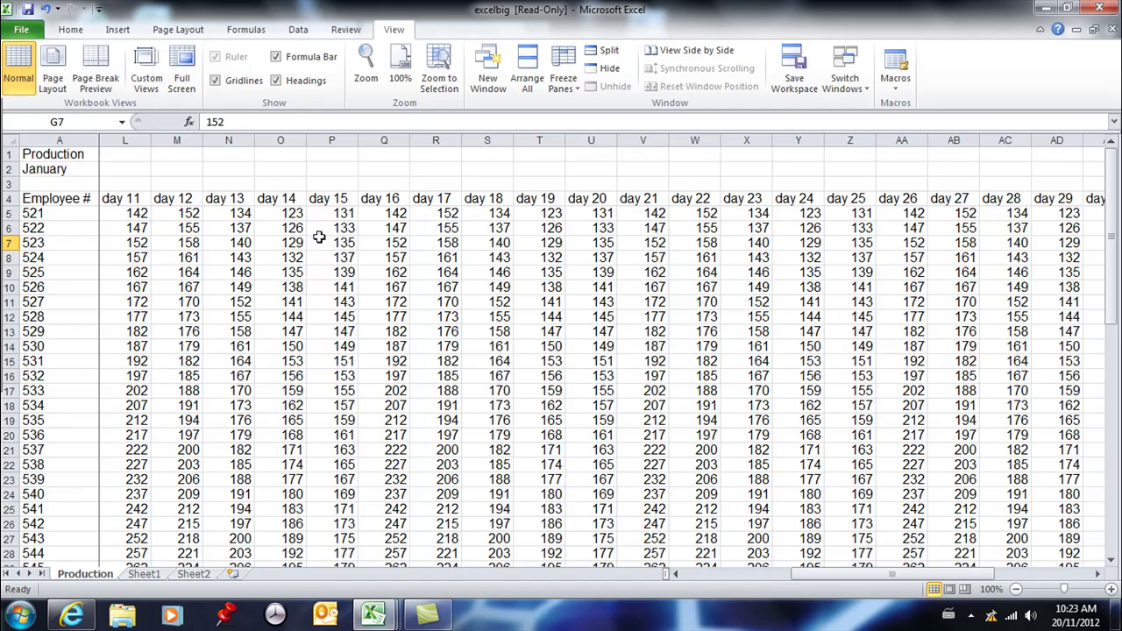
scroll(191, 244, down, 3)
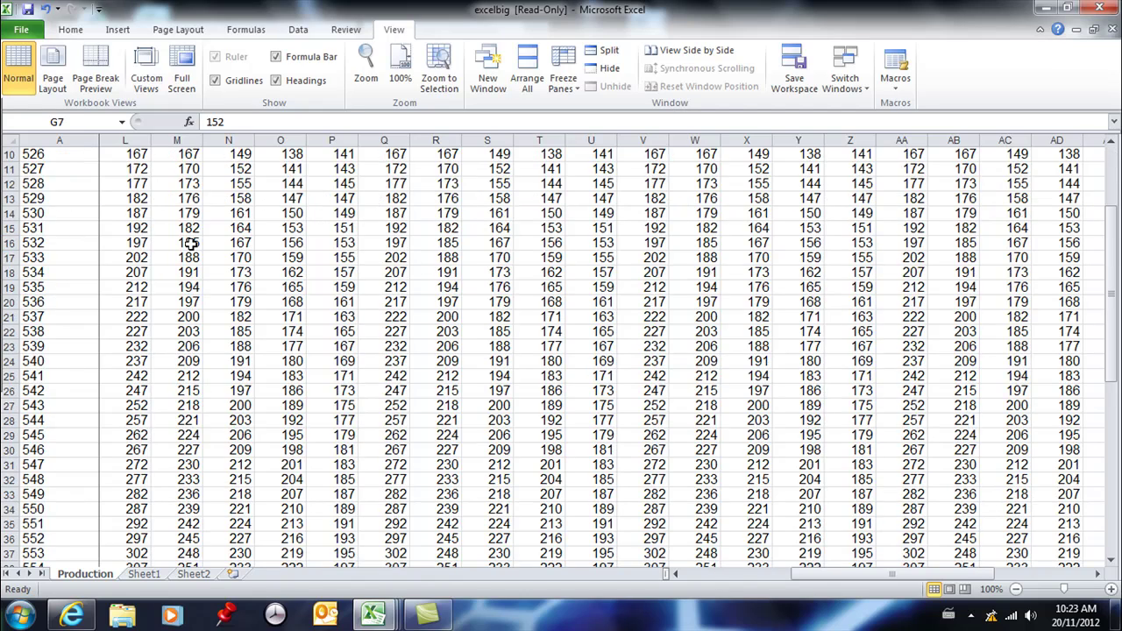
scroll(190, 244, up, 3)
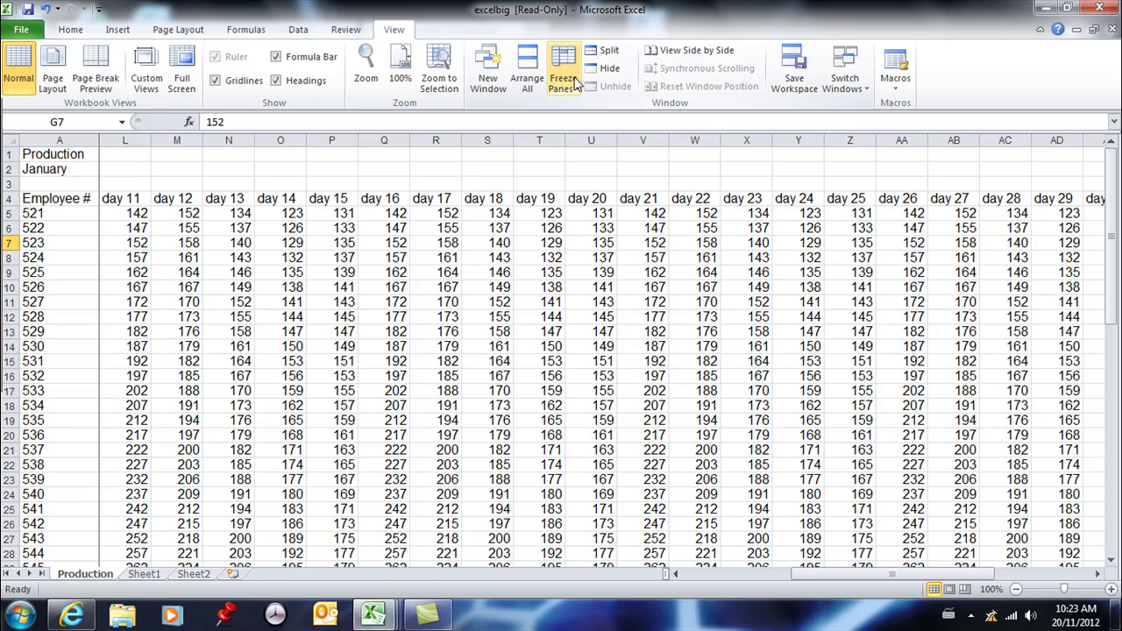
mouse_move(61, 220)
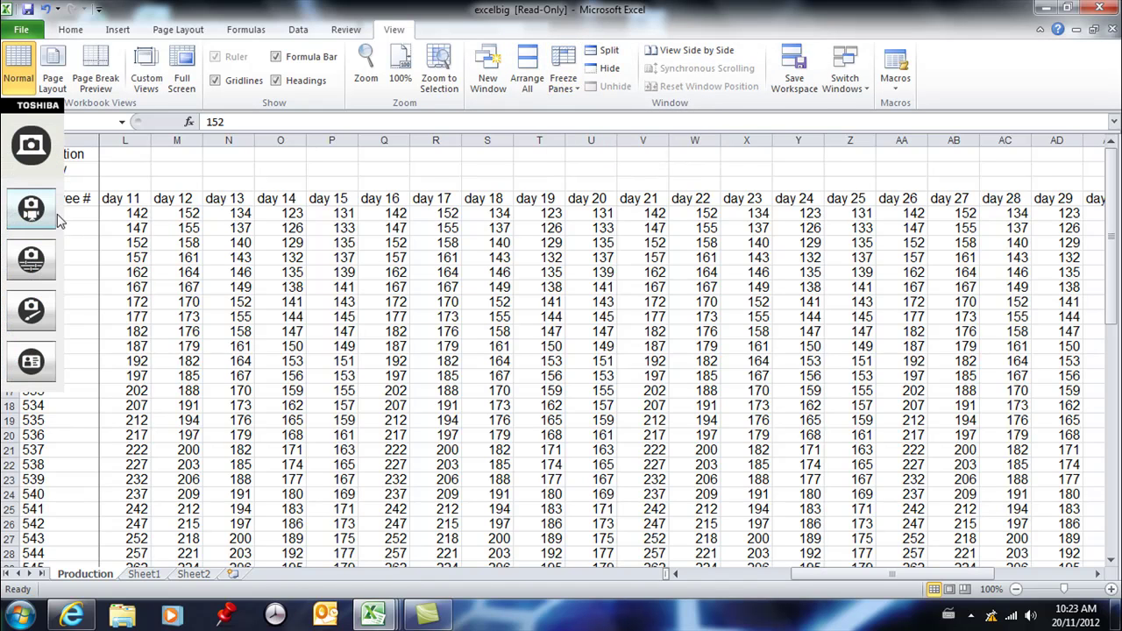
click(570, 81)
click(616, 125)
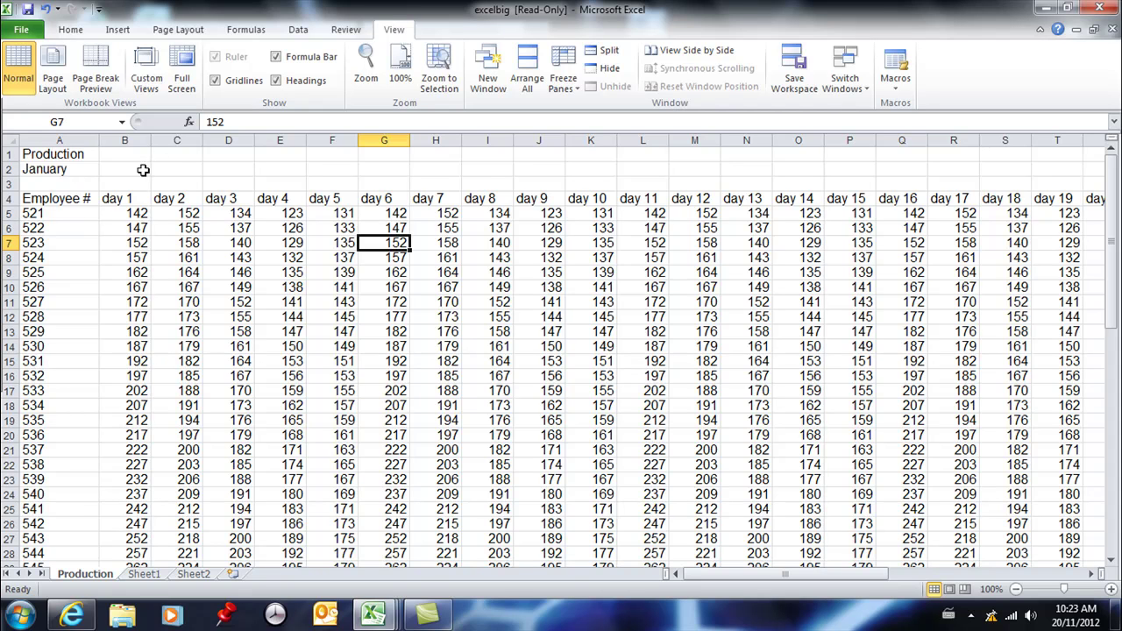
Step: Freeze both rows 1 to 4 and column A by applying Freeze Panes at cell B5
click(118, 213)
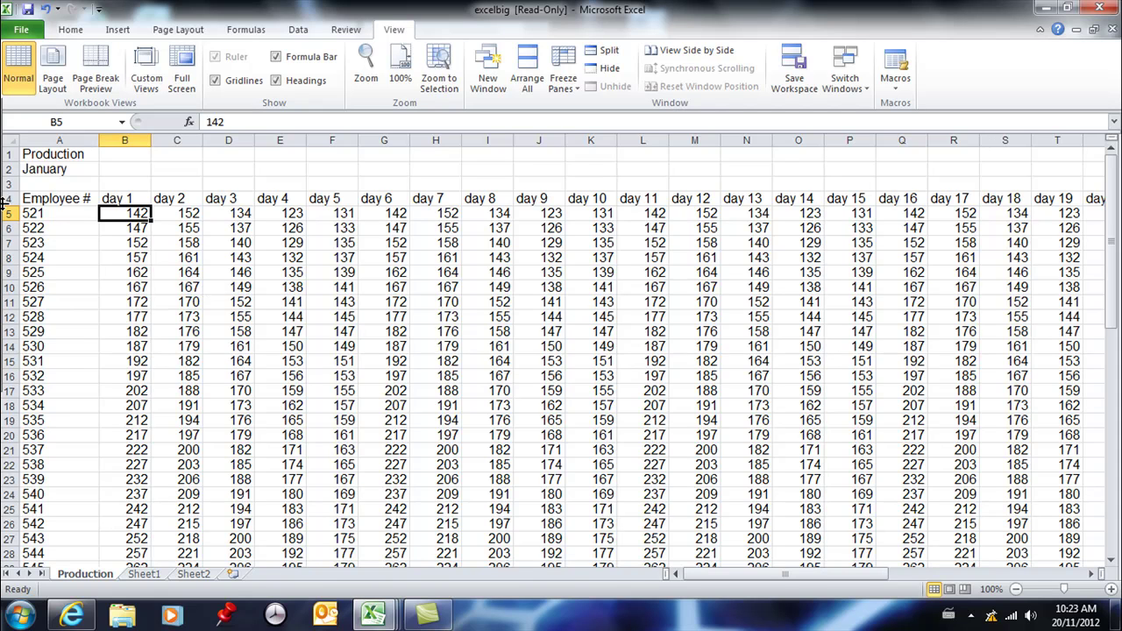
mouse_move(49, 203)
click(564, 81)
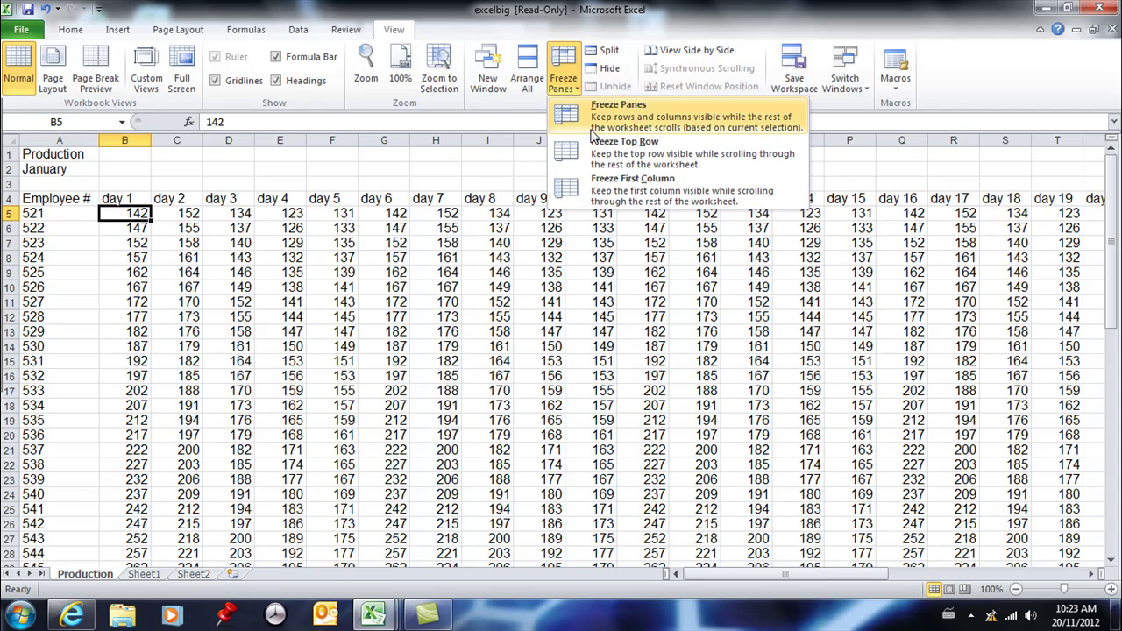
click(595, 111)
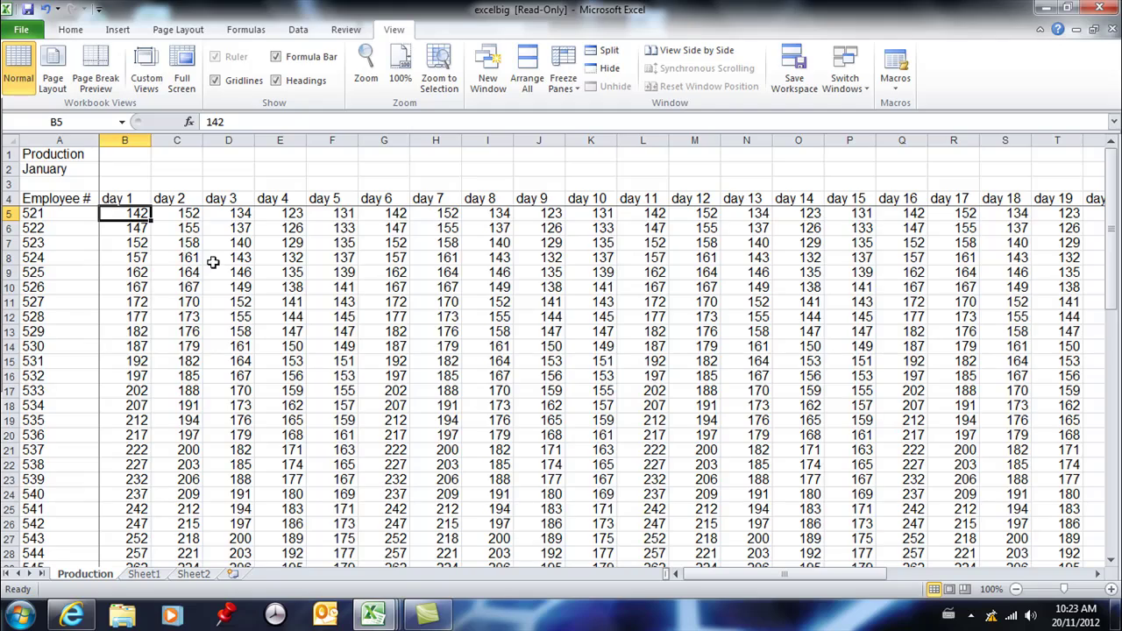
Step: Examine how the frozen headings and employee numbers behave across the lower rows, Week Totals and later day columns
scroll(224, 267, down, 7)
scroll(232, 288, up, 7)
drag(734, 579, 668, 576)
scroll(263, 280, down, 9)
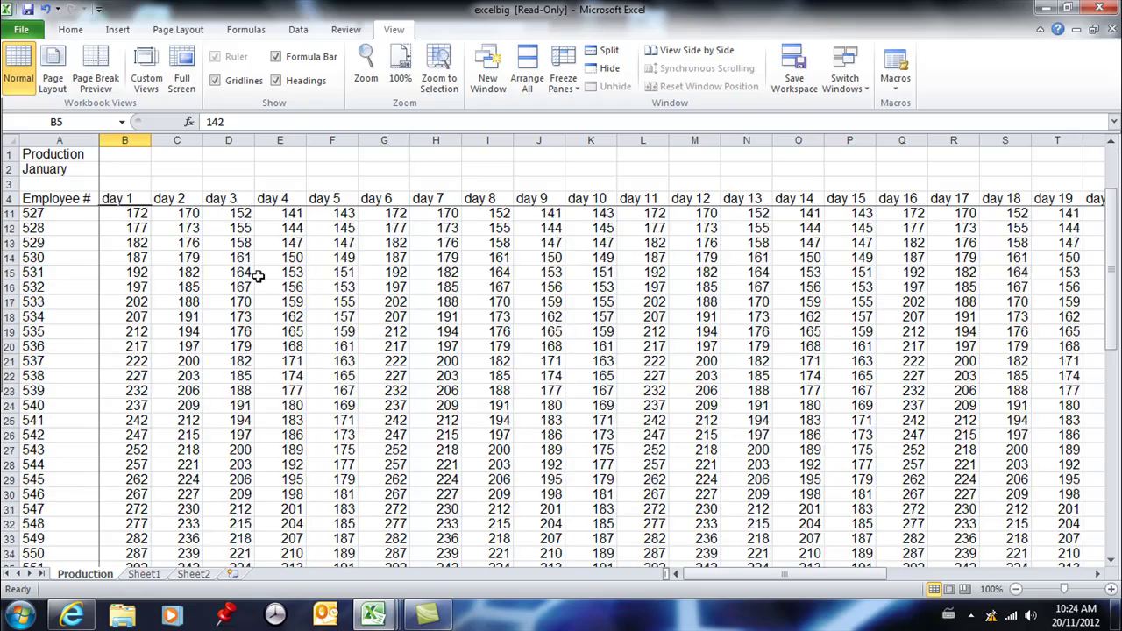
scroll(270, 299, down, 4)
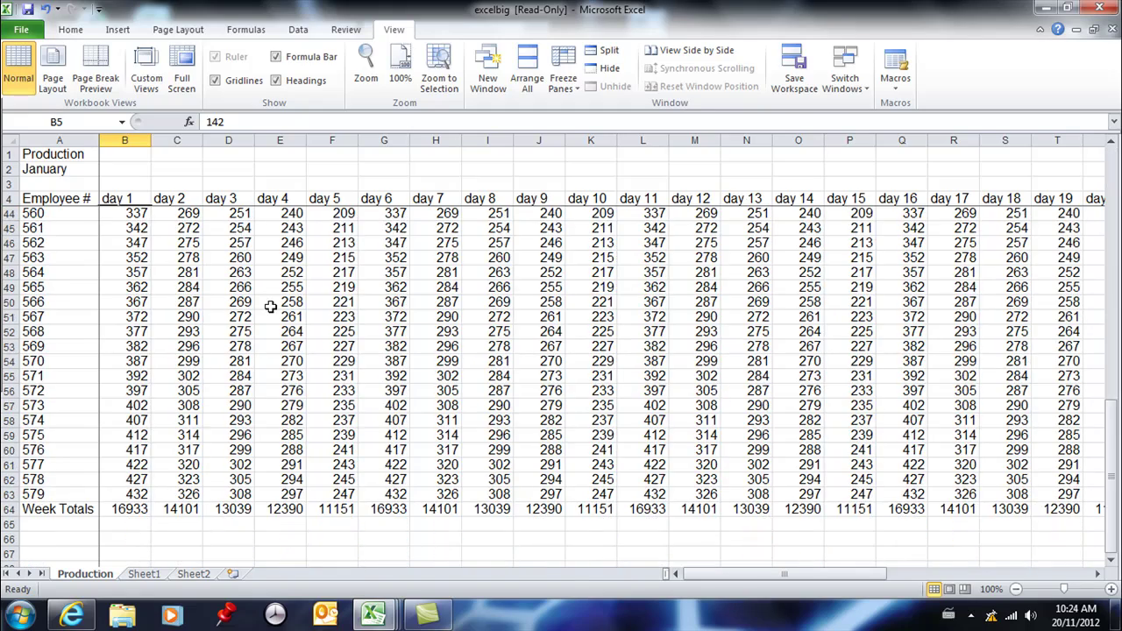
drag(710, 579, 784, 577)
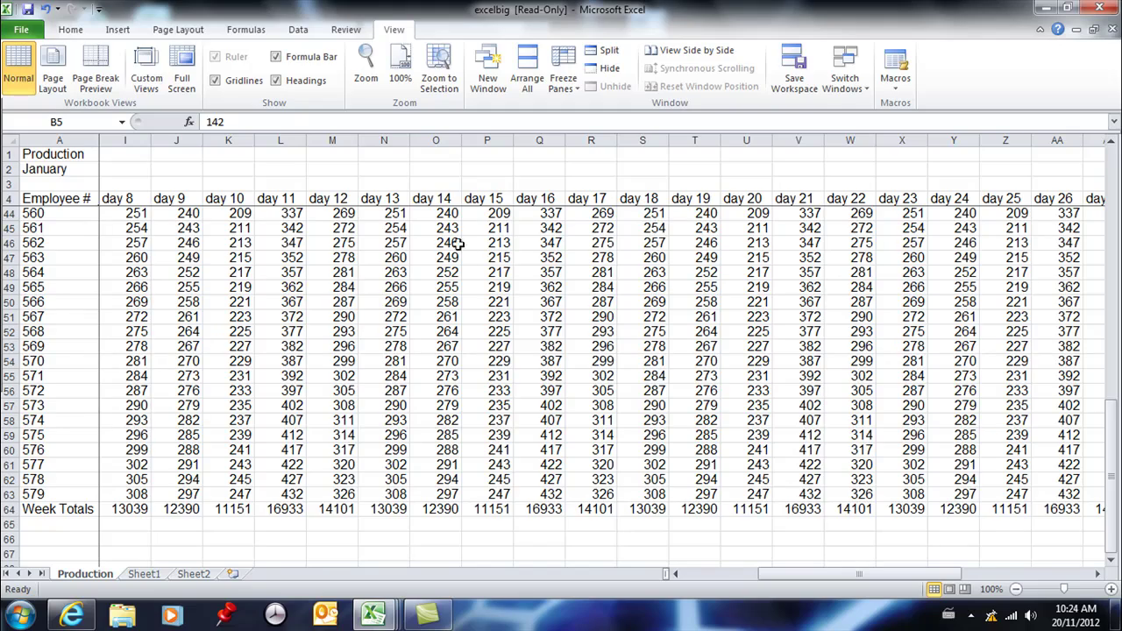
scroll(499, 260, down, 2)
scroll(504, 263, up, 3)
scroll(503, 263, up, 11)
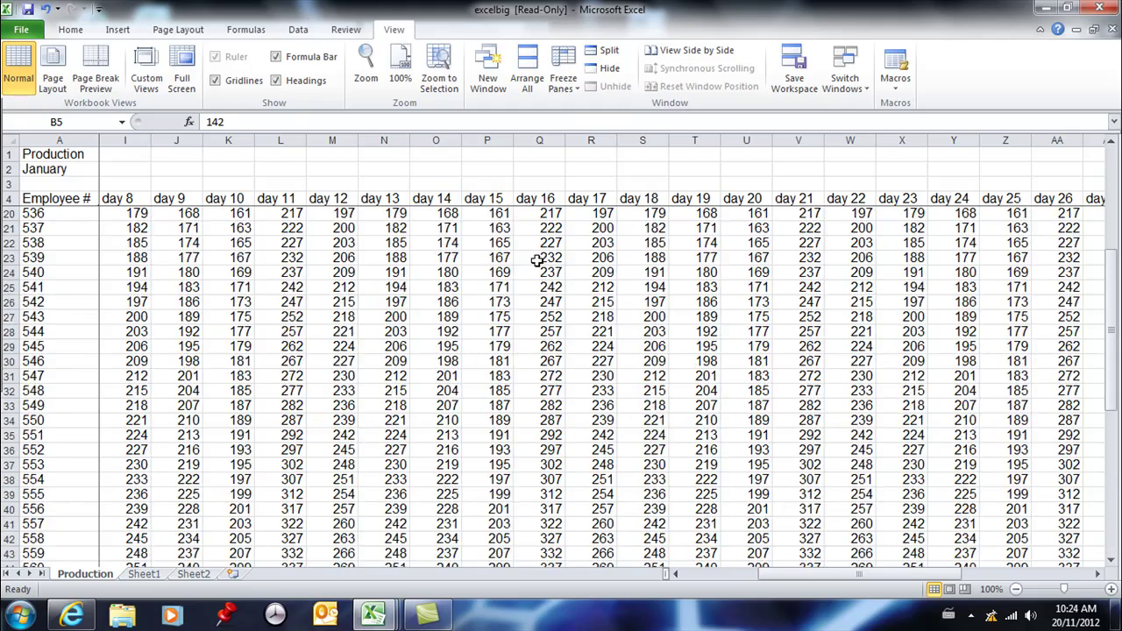
scroll(561, 101, up, 3)
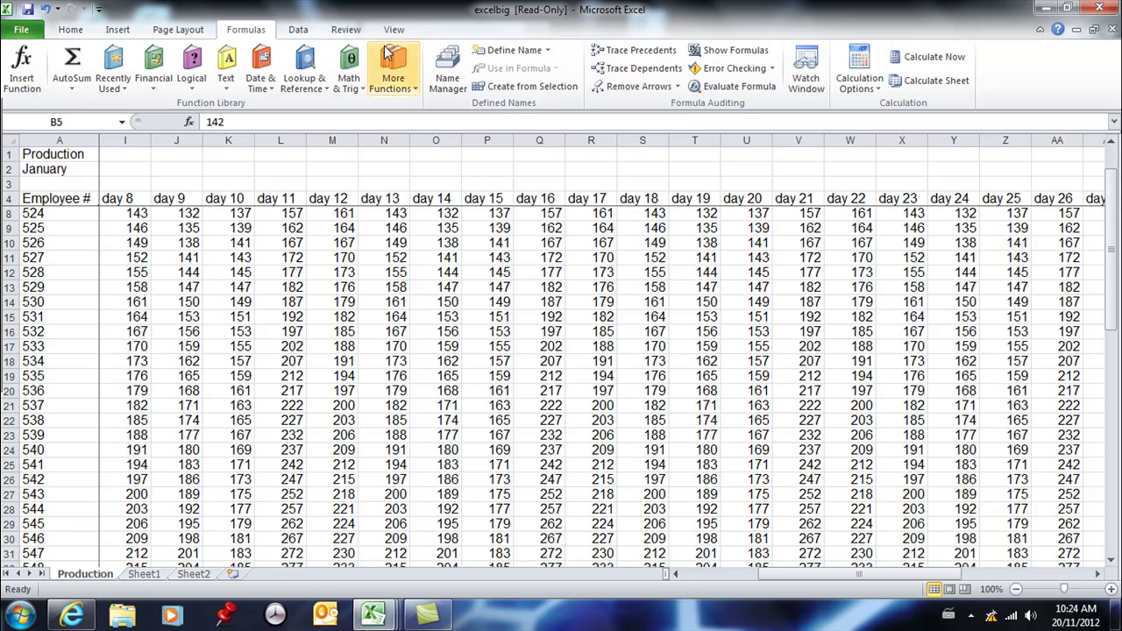
Step: Unfreeze the panes and split the worksheet window at cell B5
click(395, 31)
click(579, 88)
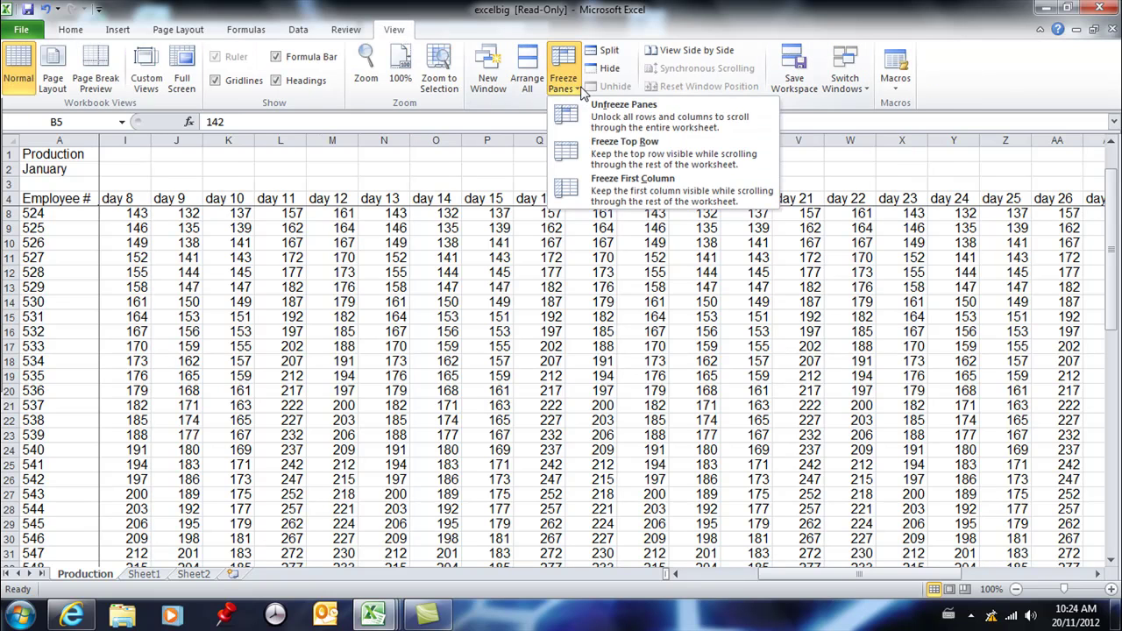
click(624, 107)
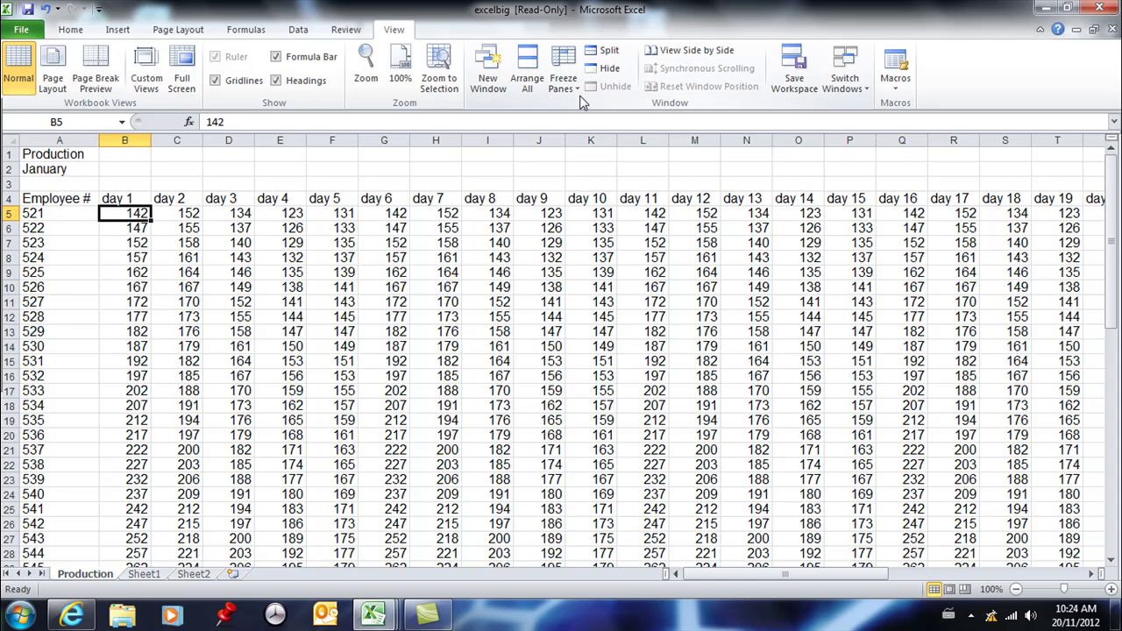
click(597, 52)
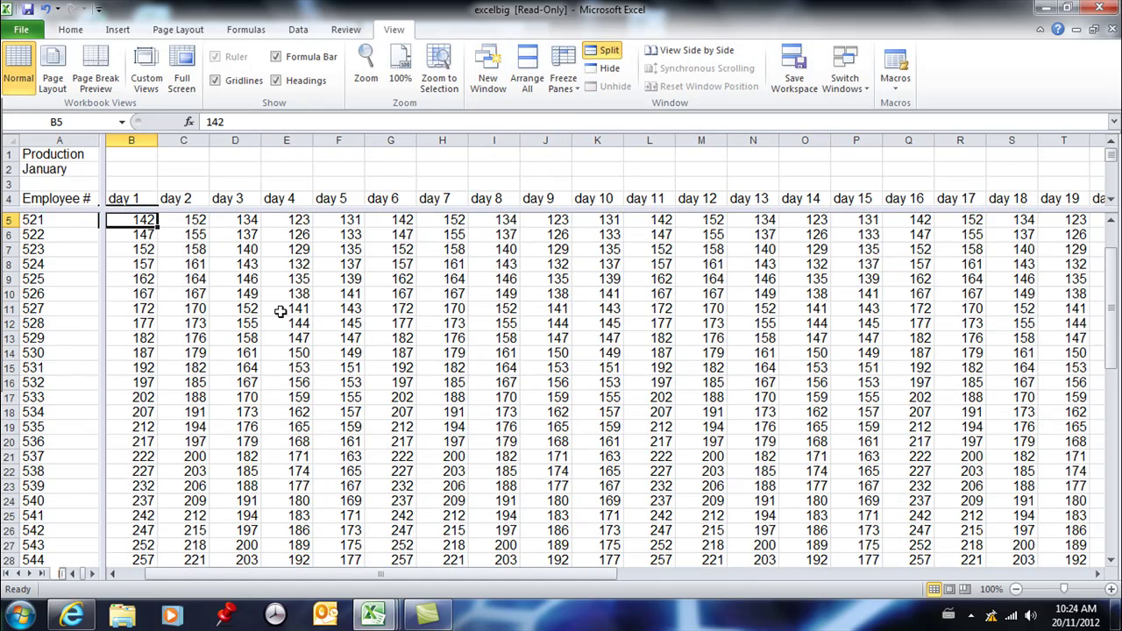
Step: Examine how the lower and upper panes of the split worksheet move through the rows independently of each other
scroll(193, 309, down, 5)
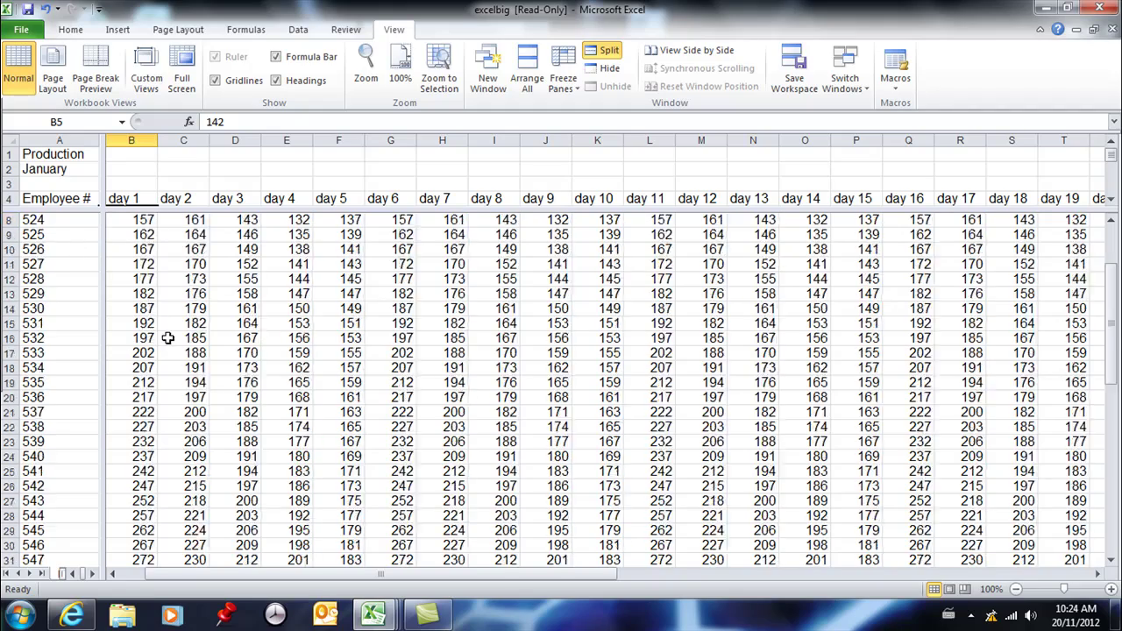
scroll(195, 308, down, 6)
scroll(194, 312, up, 8)
scroll(195, 312, up, 5)
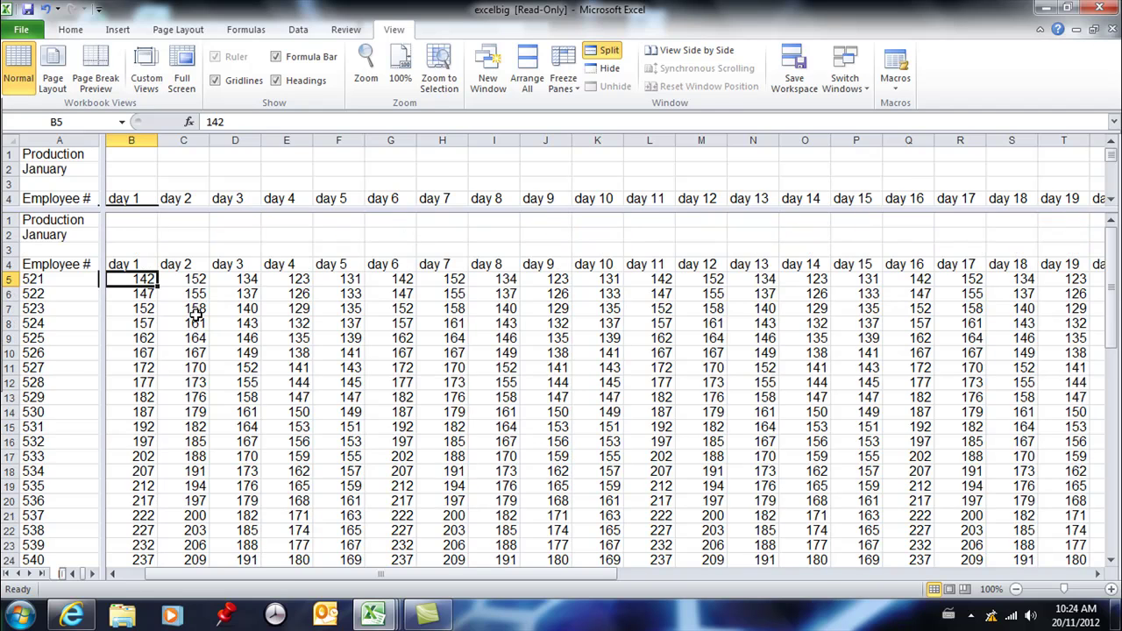
click(294, 170)
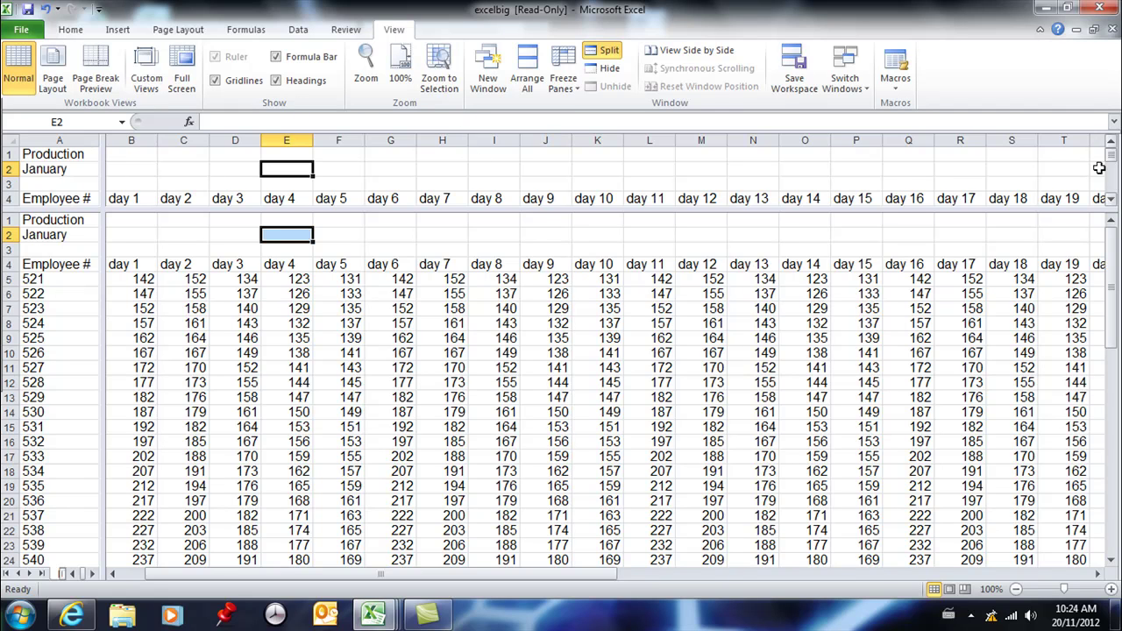
click(1111, 203)
click(1111, 203)
click(1111, 203)
click(1111, 149)
click(1111, 149)
click(1111, 149)
click(1111, 150)
click(1111, 149)
click(1111, 149)
click(1111, 149)
Step: Examine how the split panes follow the active cell along row 5, out to day 24 and back to column A
click(1021, 185)
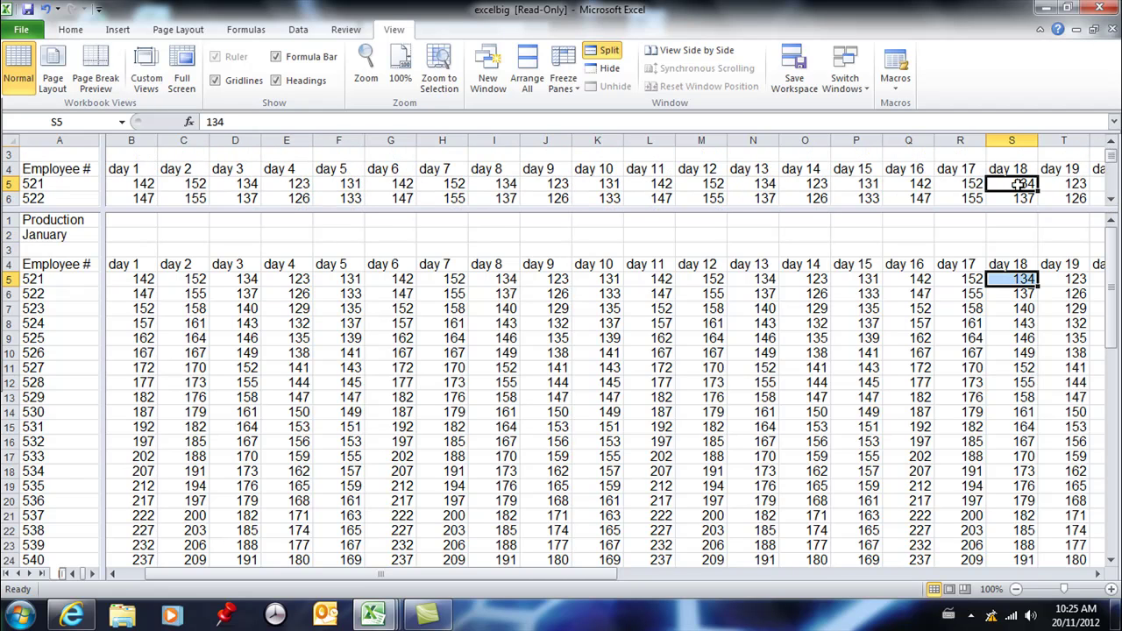
key(Right)
key(Right)
key(Right)
key(Right)
key(Right)
key(Right)
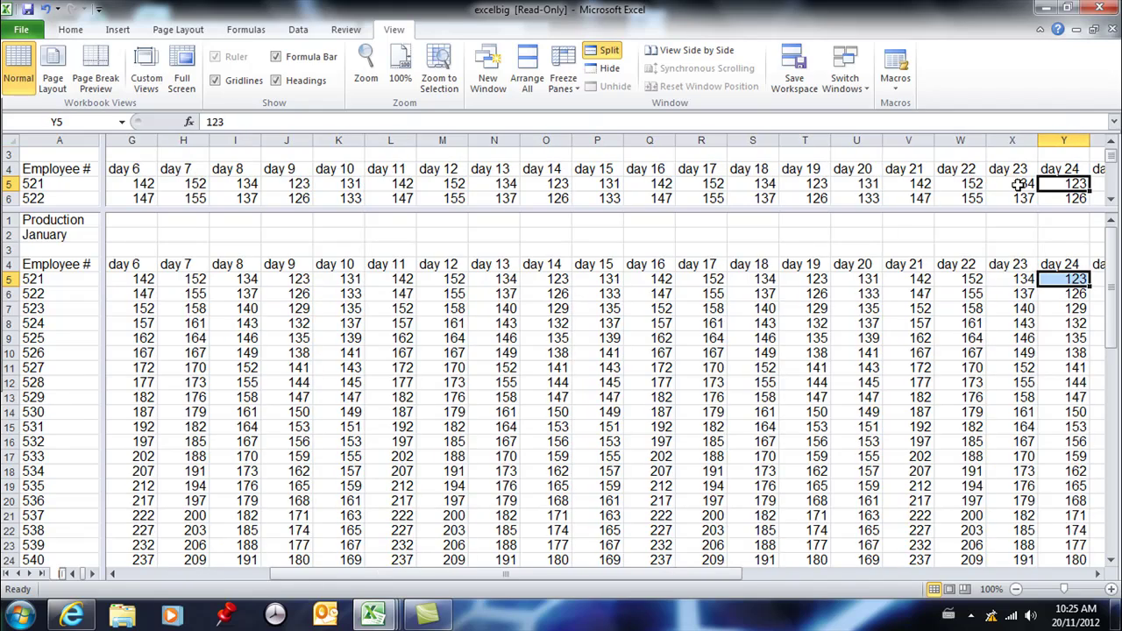
key(Left)
key(Left)
key(Left)
key(Left)
key(Left)
key(Left)
key(Left)
key(Left)
key(Left)
key(Left)
key(Left)
key(Left)
key(Left)
key(Left)
key(Left)
key(Left)
key(Left)
key(Left)
key(Left)
key(Left)
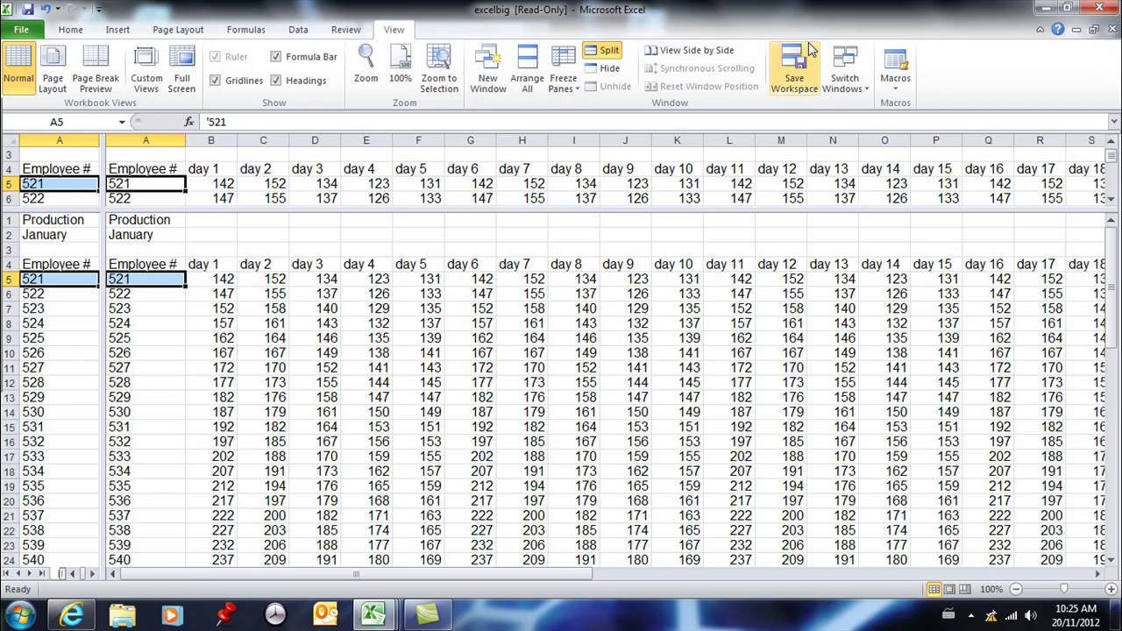
Step: Remove the four-pane split and split the window horizontally above row 20
click(609, 55)
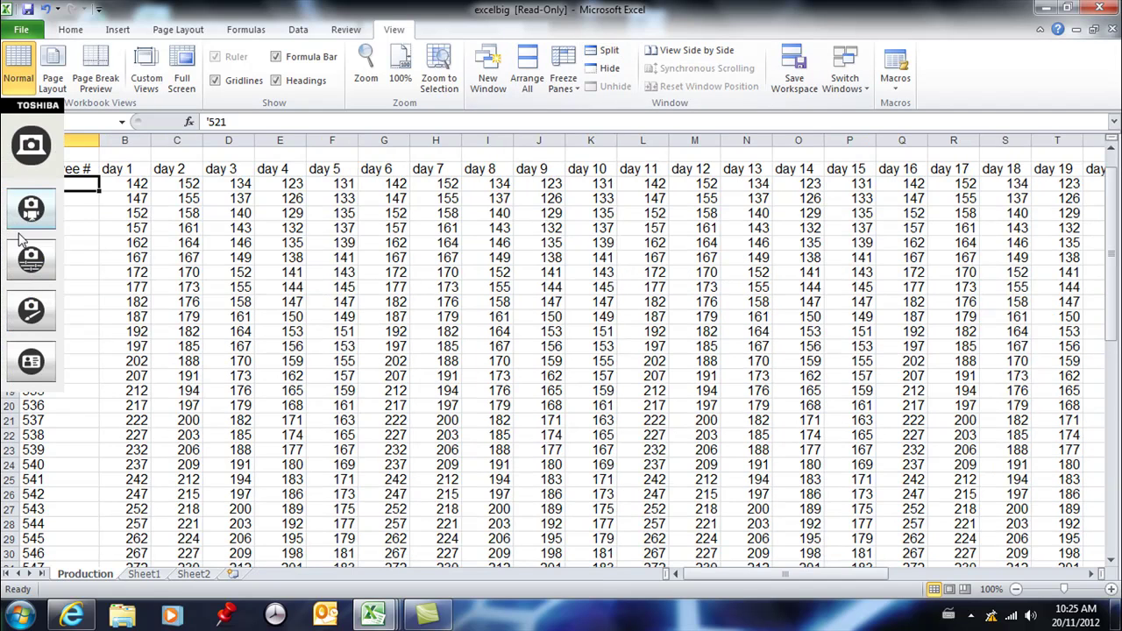
click(112, 418)
click(7, 406)
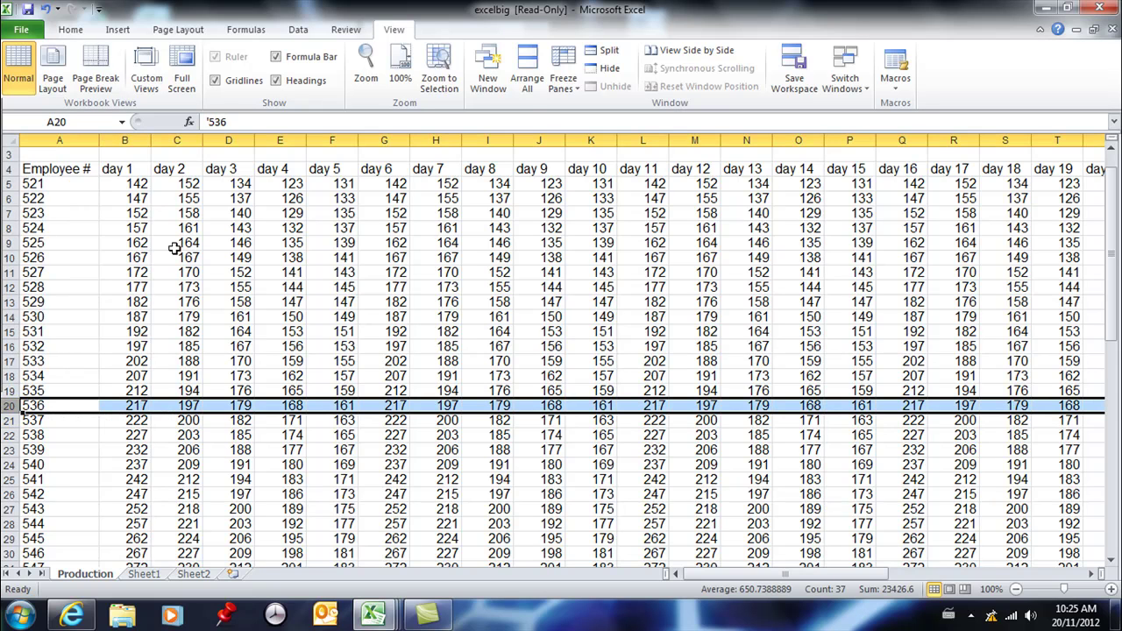
click(609, 53)
click(602, 200)
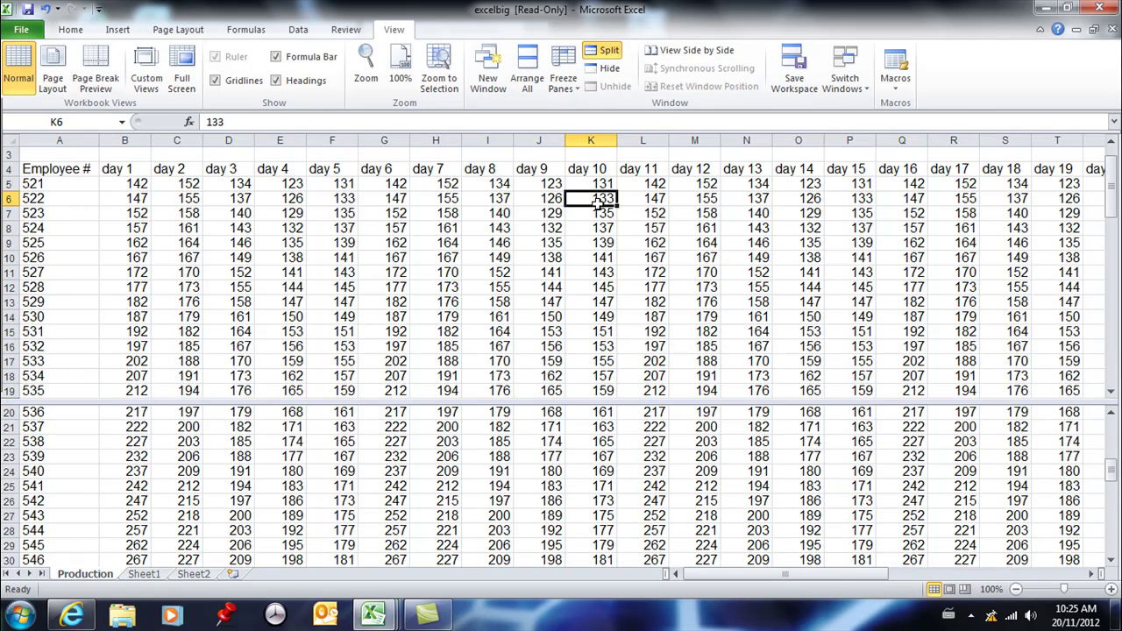
Step: Compare the heading rows in the upper pane with the last employees and Week Totals in the lower pane
scroll(602, 203, up, 1)
click(552, 472)
scroll(555, 478, down, 7)
scroll(555, 480, down, 9)
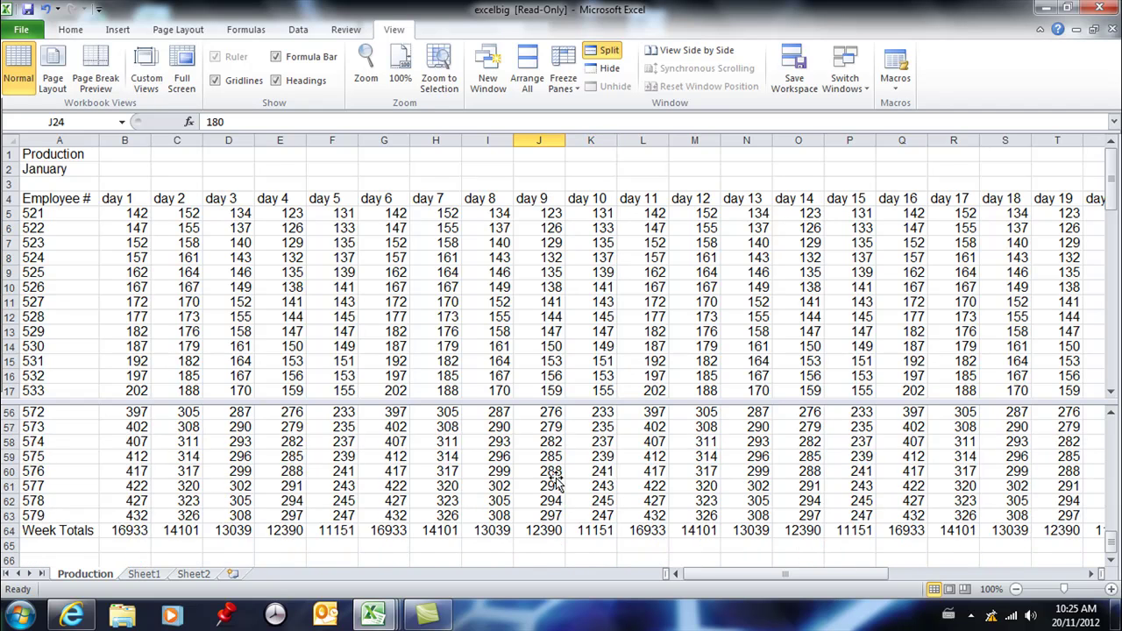
scroll(556, 478, up, 2)
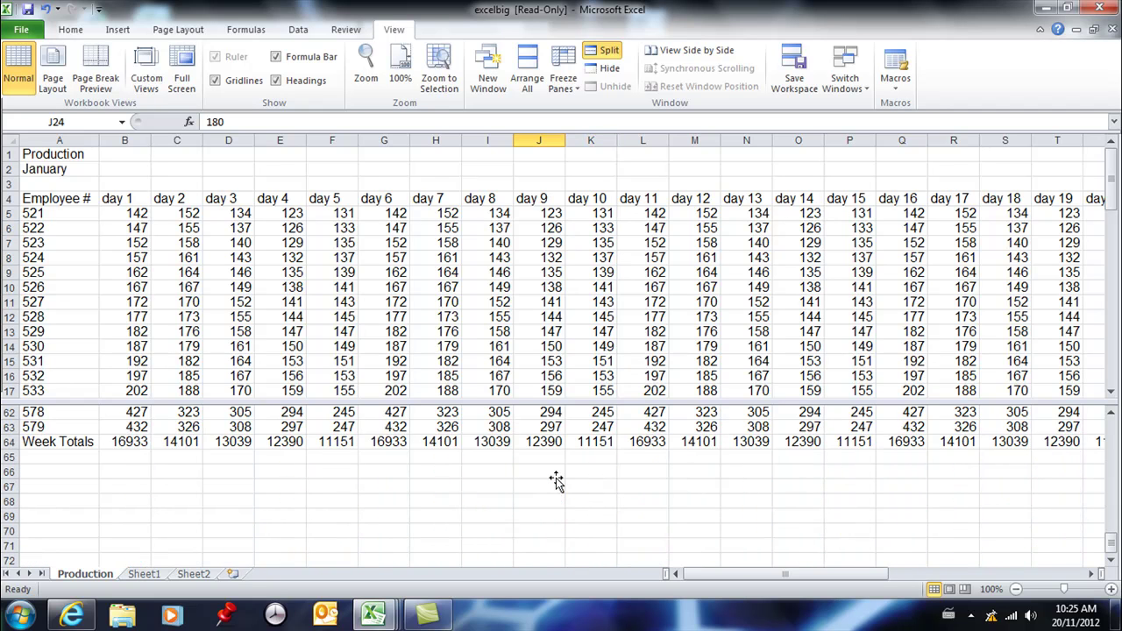
scroll(556, 478, down, 1)
scroll(556, 478, up, 1)
Step: Remove the horizontal split and split the window vertically before column J (day 9)
click(605, 55)
click(539, 140)
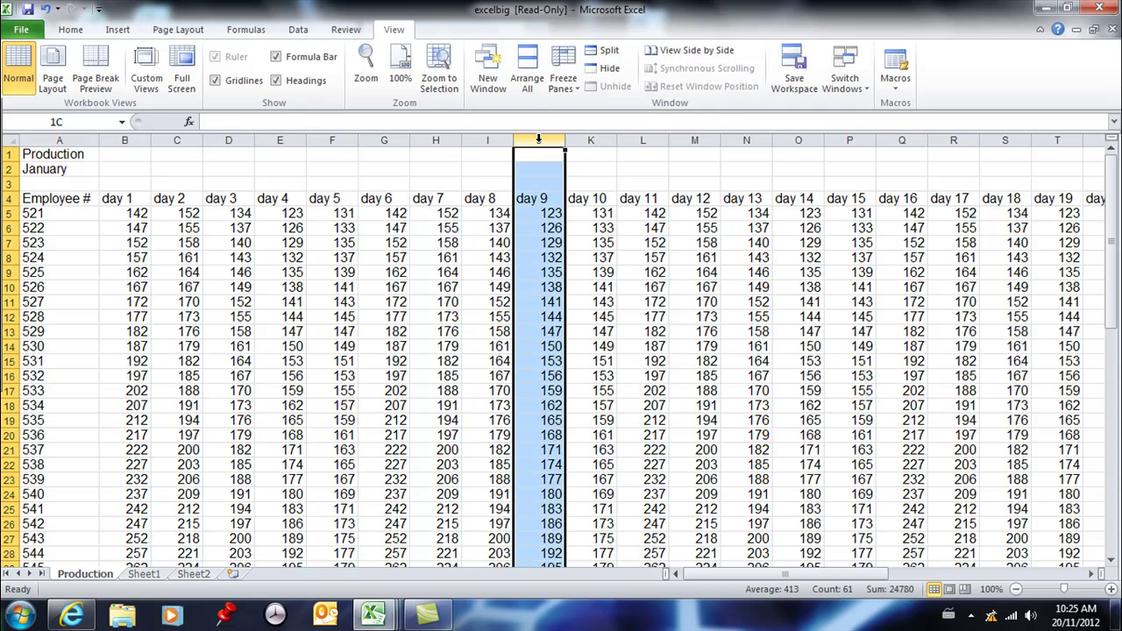
click(605, 51)
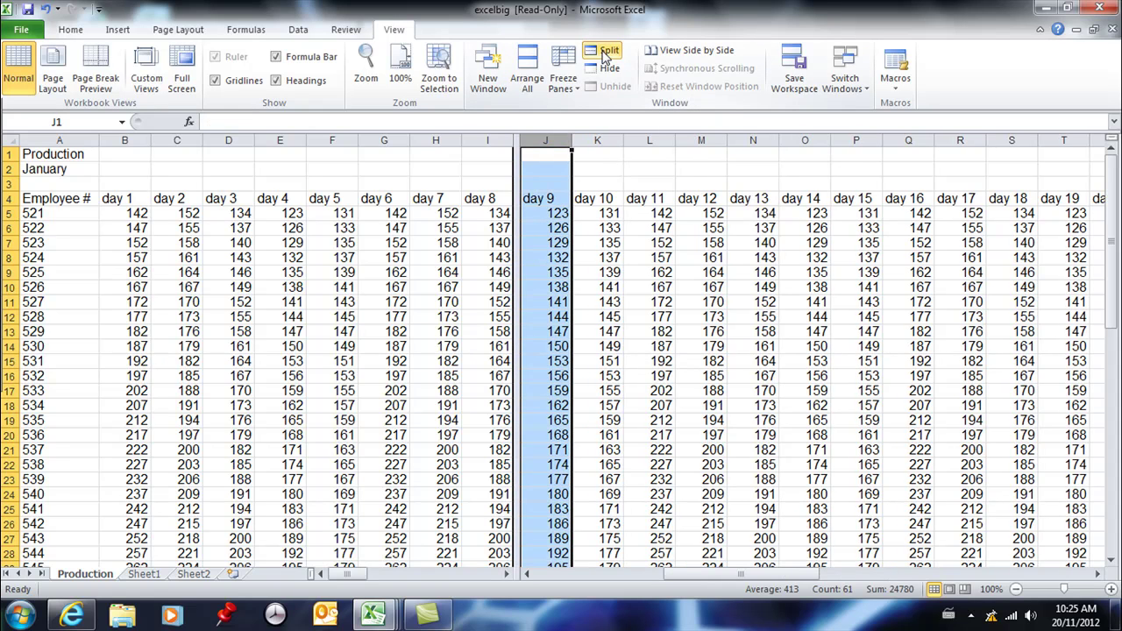
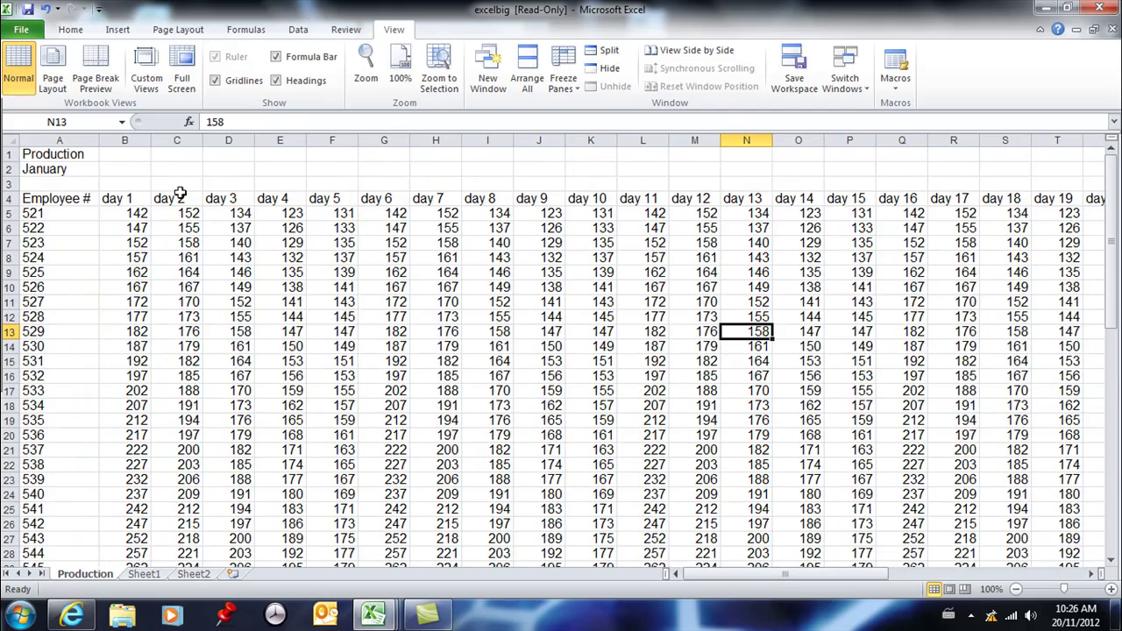
Step: Select columns B to AE covering day 1 to day 30, and hide the excelbig and 3 workbook windows
drag(136, 140, 756, 204)
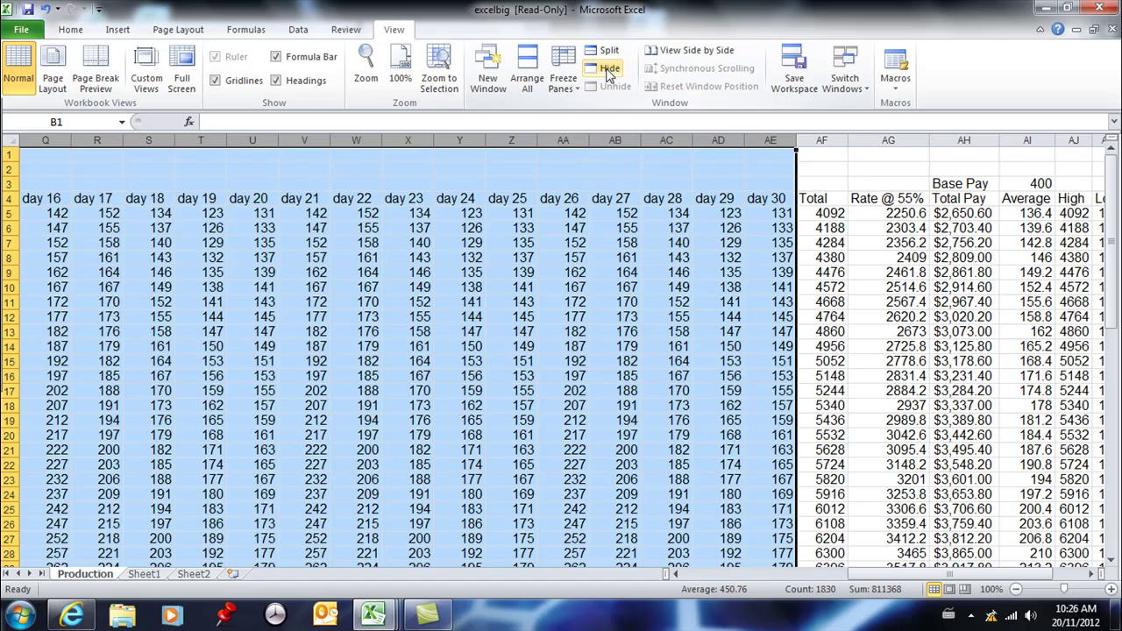
click(609, 70)
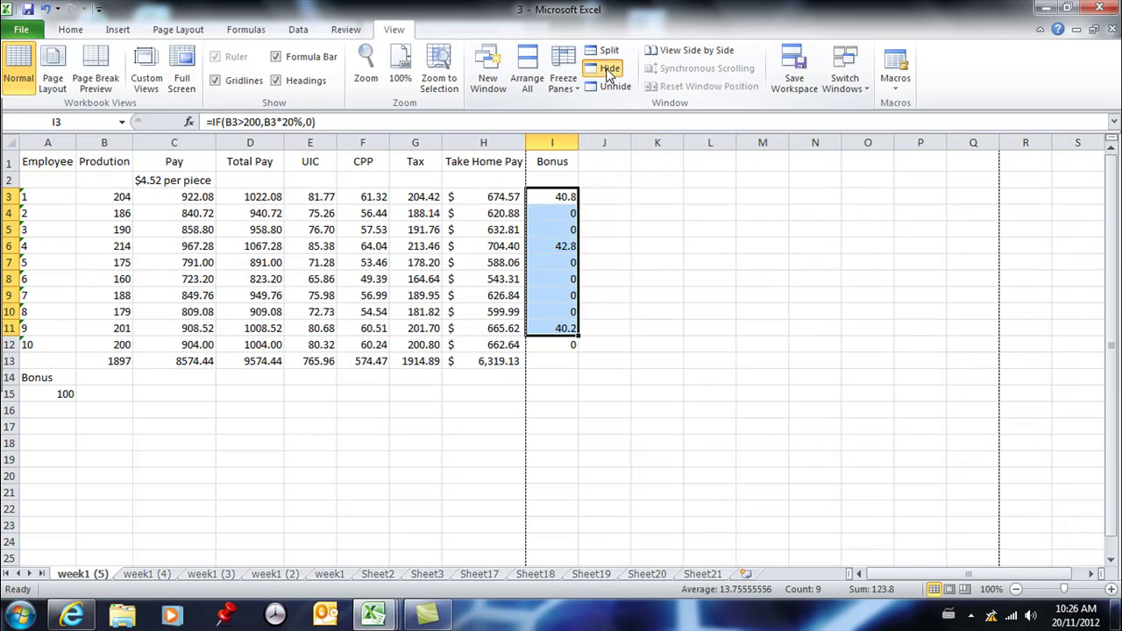
click(608, 70)
Step: Unhide the workbooks 3 and excelbig
click(612, 86)
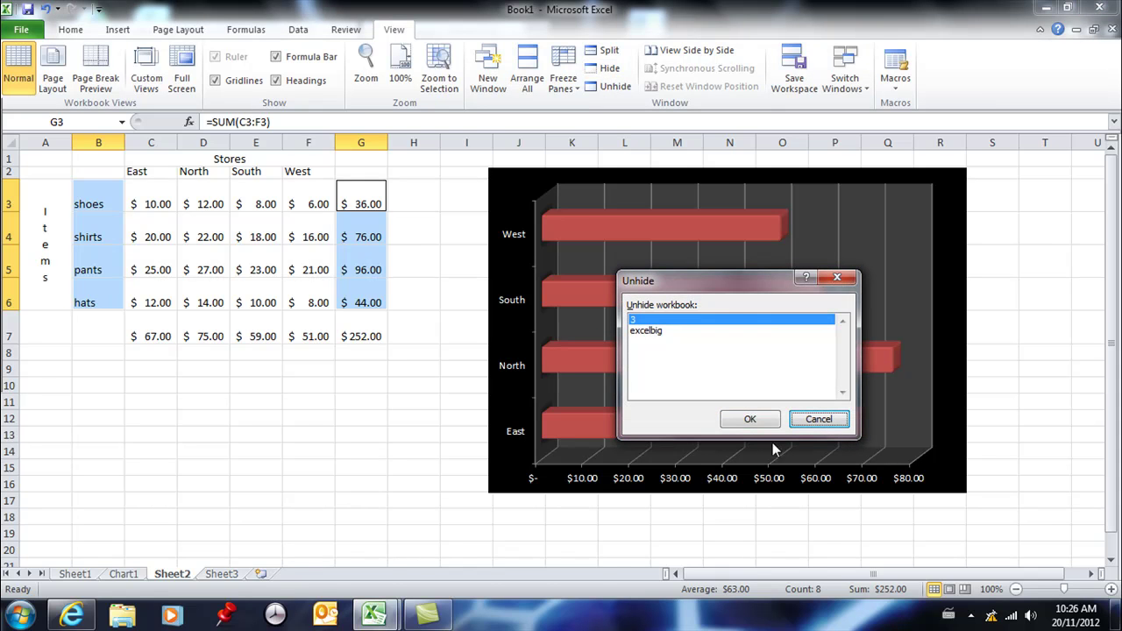
click(751, 419)
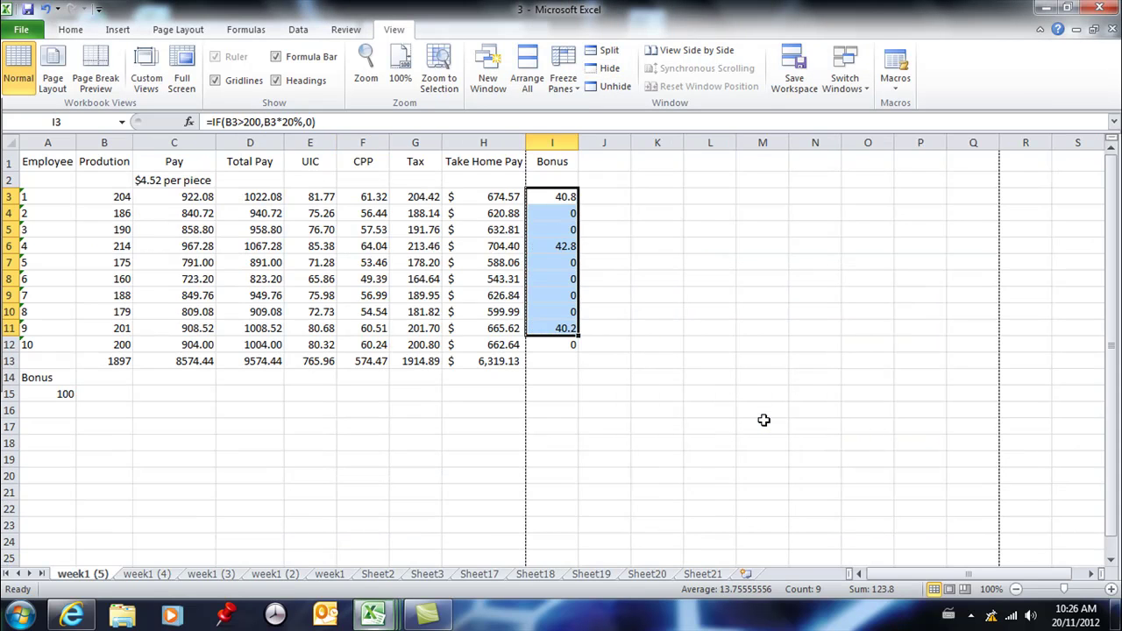
click(611, 87)
click(752, 418)
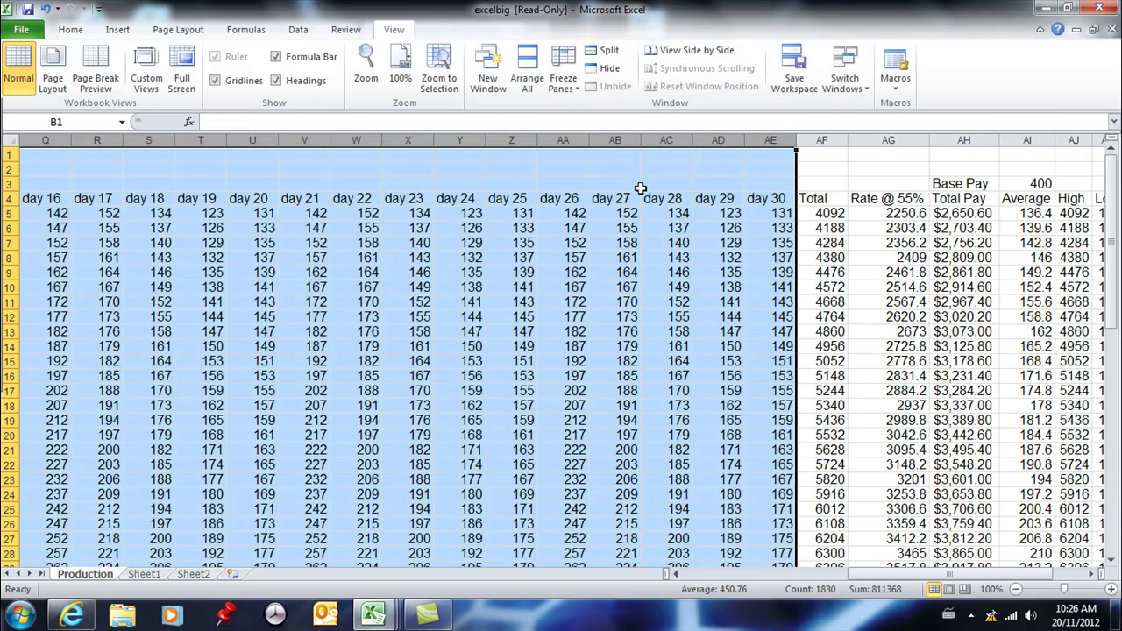
Step: Hide the selected day columns B to AE so the totals sit beside the employee numbers
right_click(514, 141)
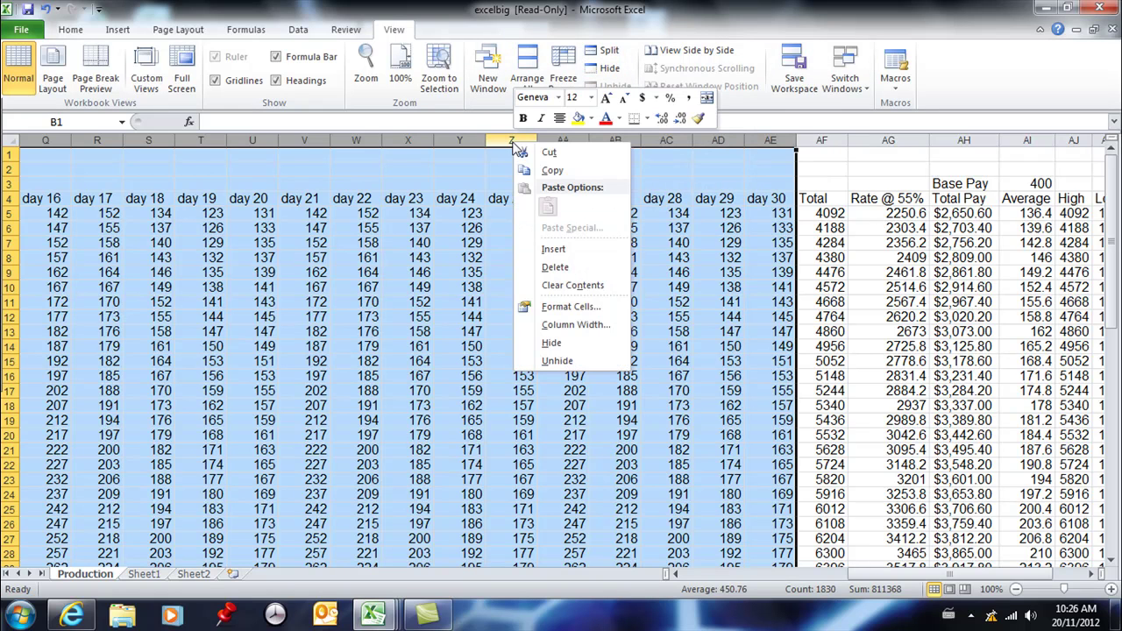
click(565, 345)
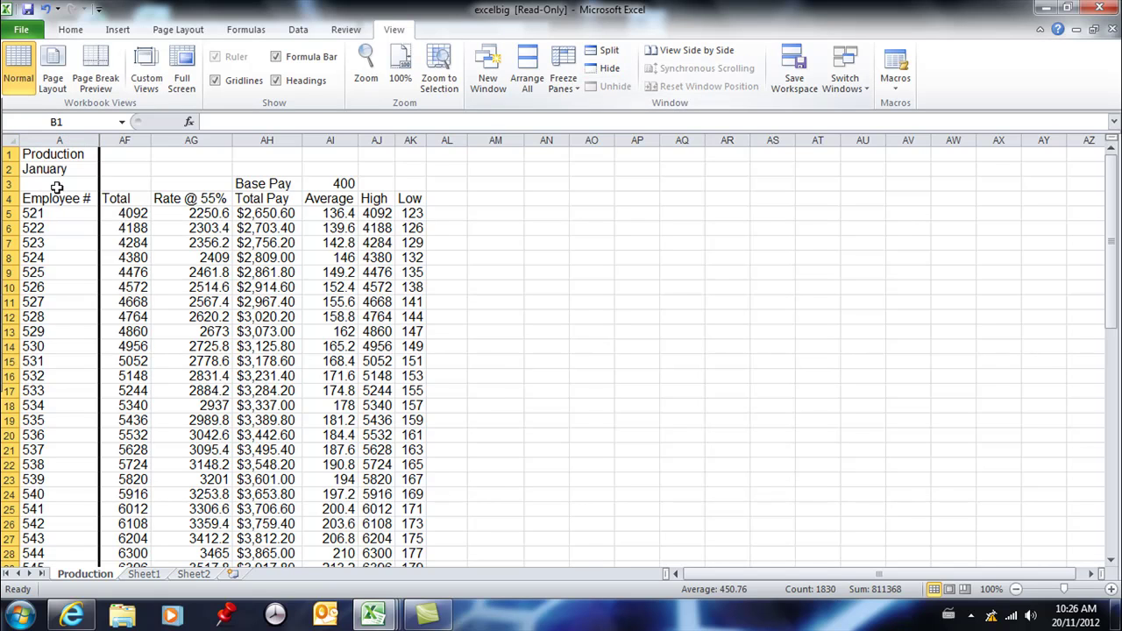
Step: Try to unhide the day columns with only column A selected and with only column AF selected
right_click(73, 140)
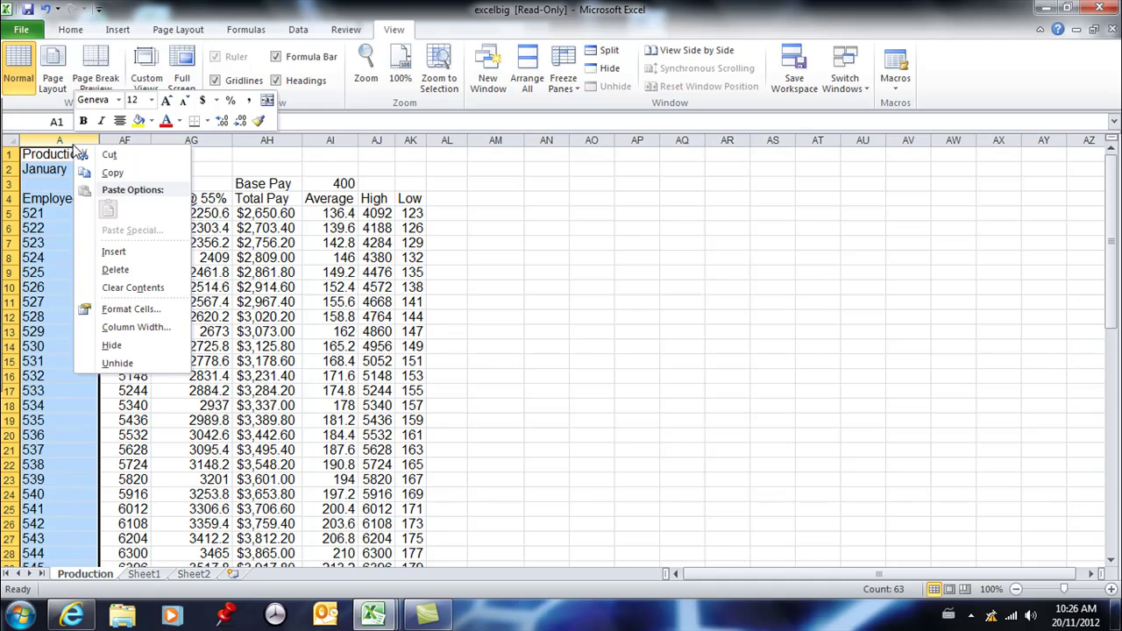
click(130, 369)
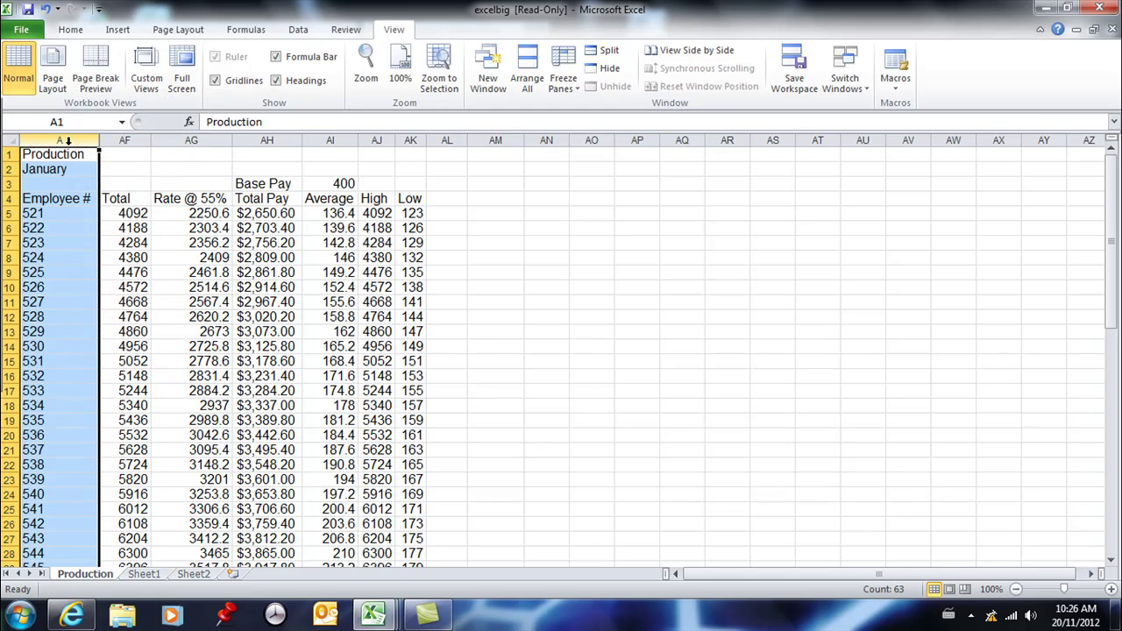
right_click(123, 141)
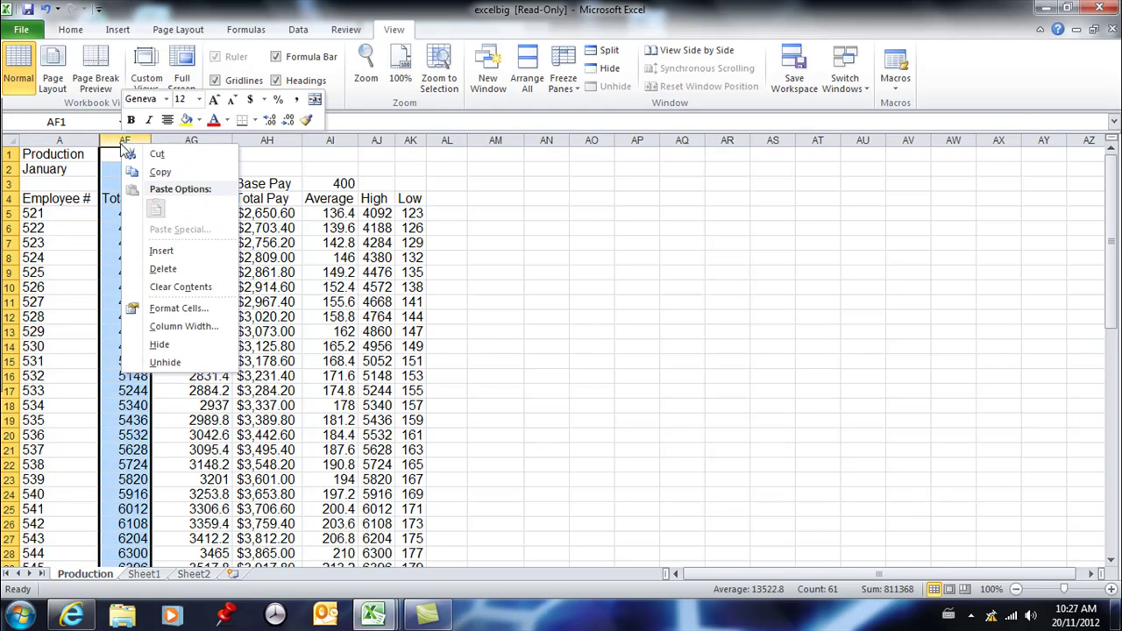
click(165, 363)
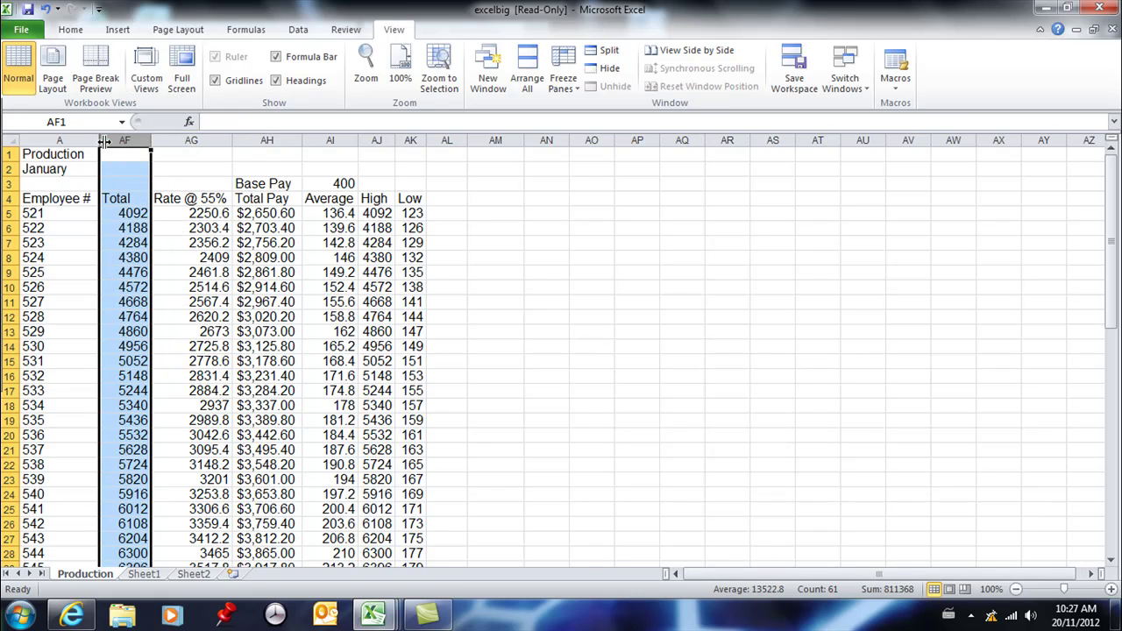
Step: Unhide the day columns by selecting across columns A to AF, and check them through to the Total column
drag(57, 138, 124, 140)
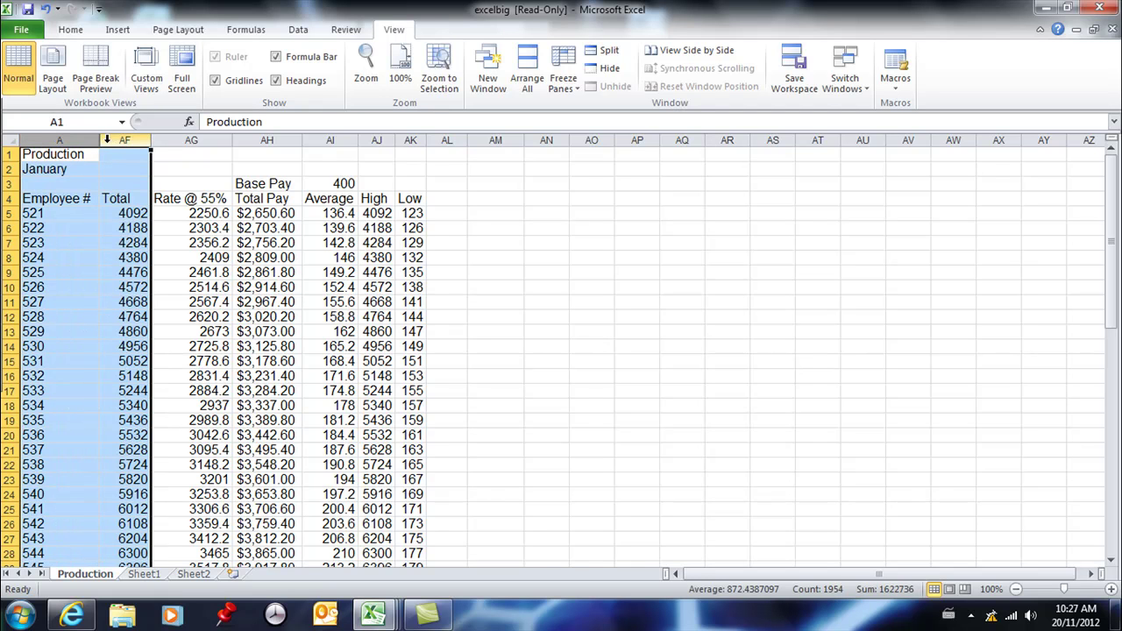
right_click(123, 143)
click(164, 362)
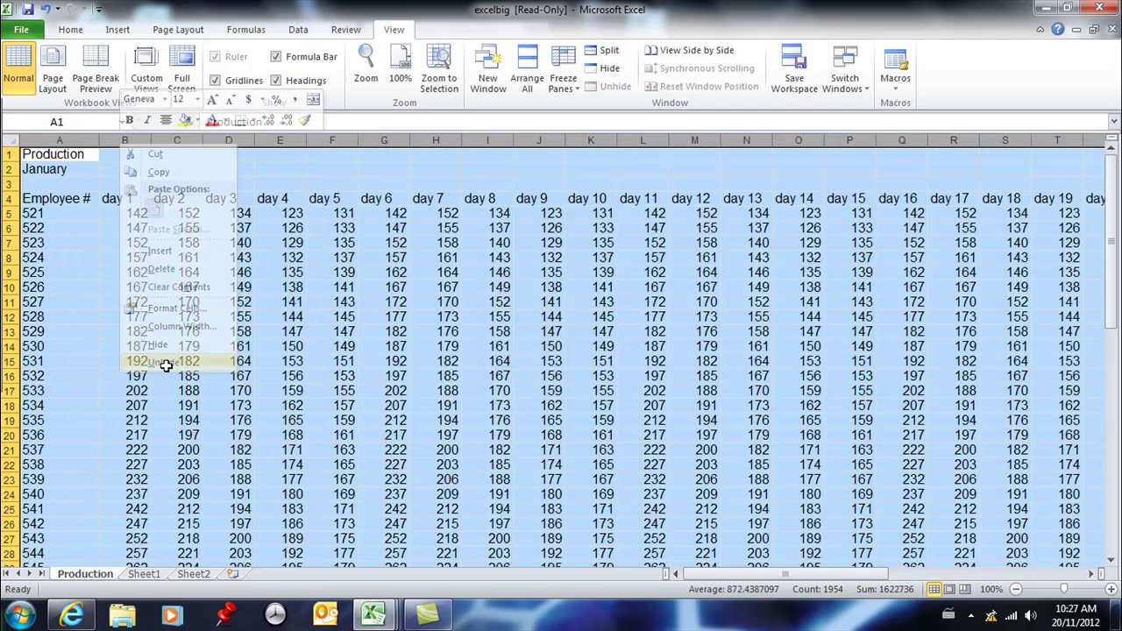
drag(803, 575, 962, 575)
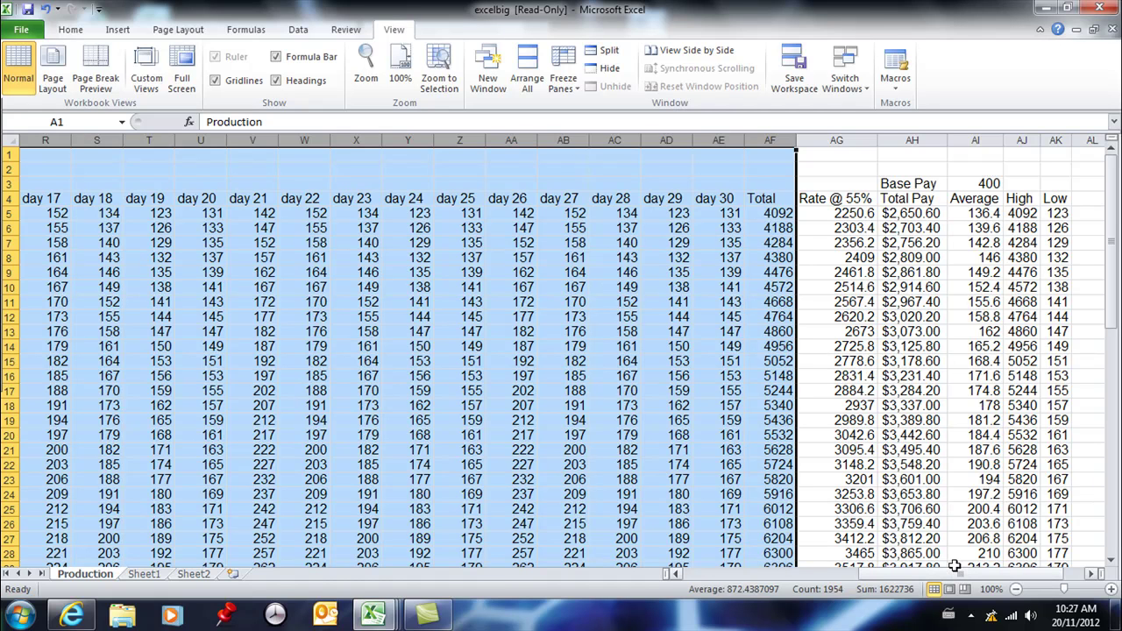